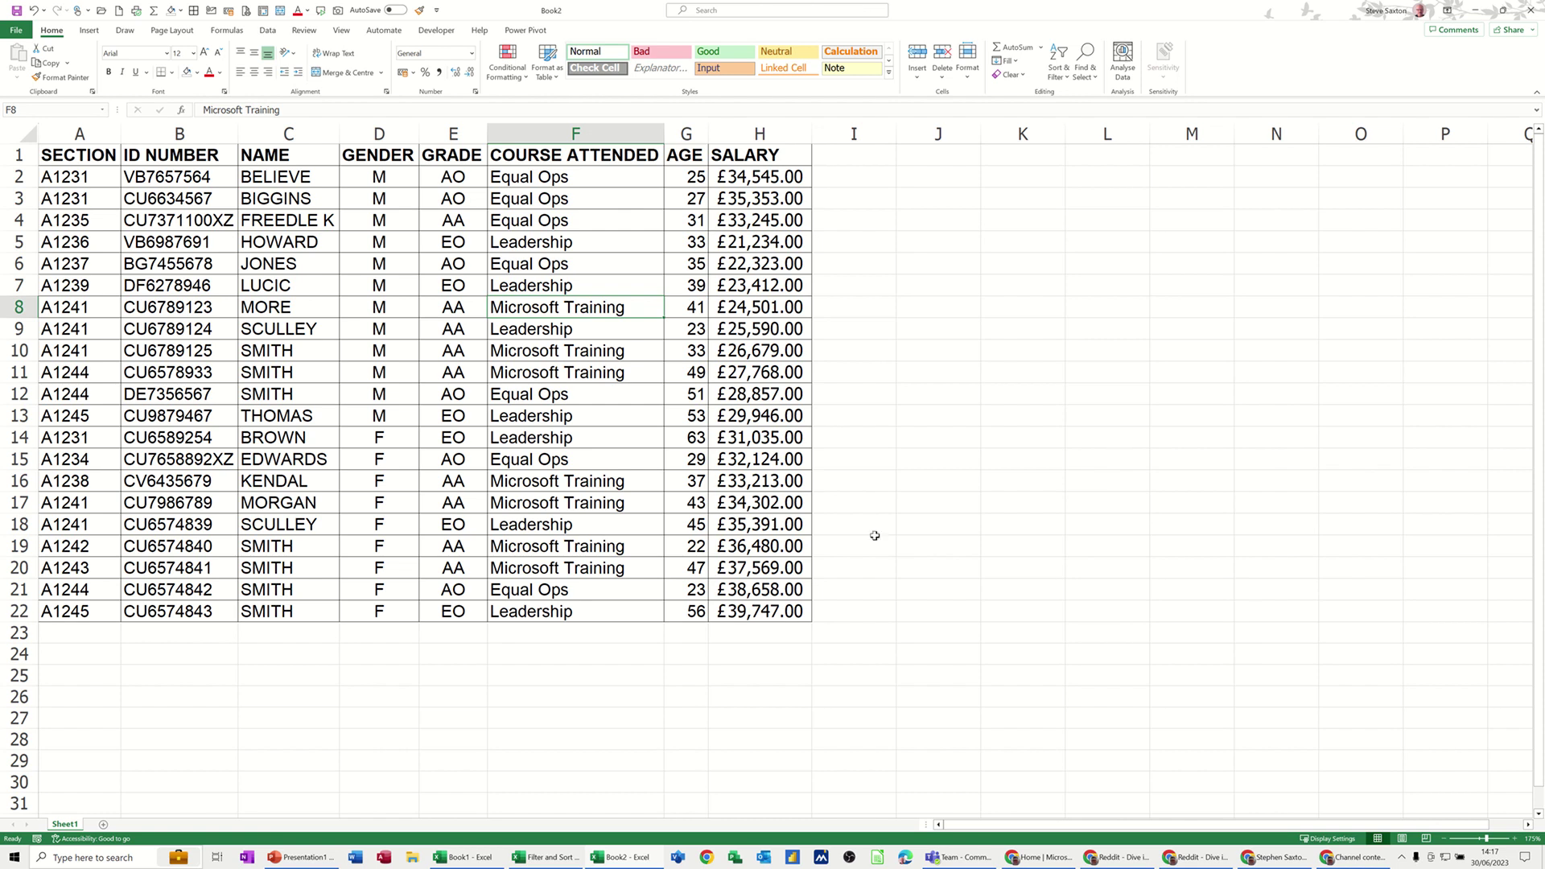
Step: Total the salaries in H23 with AutoSum =SUM(H2:H22), giving £651,972.00
click(729, 635)
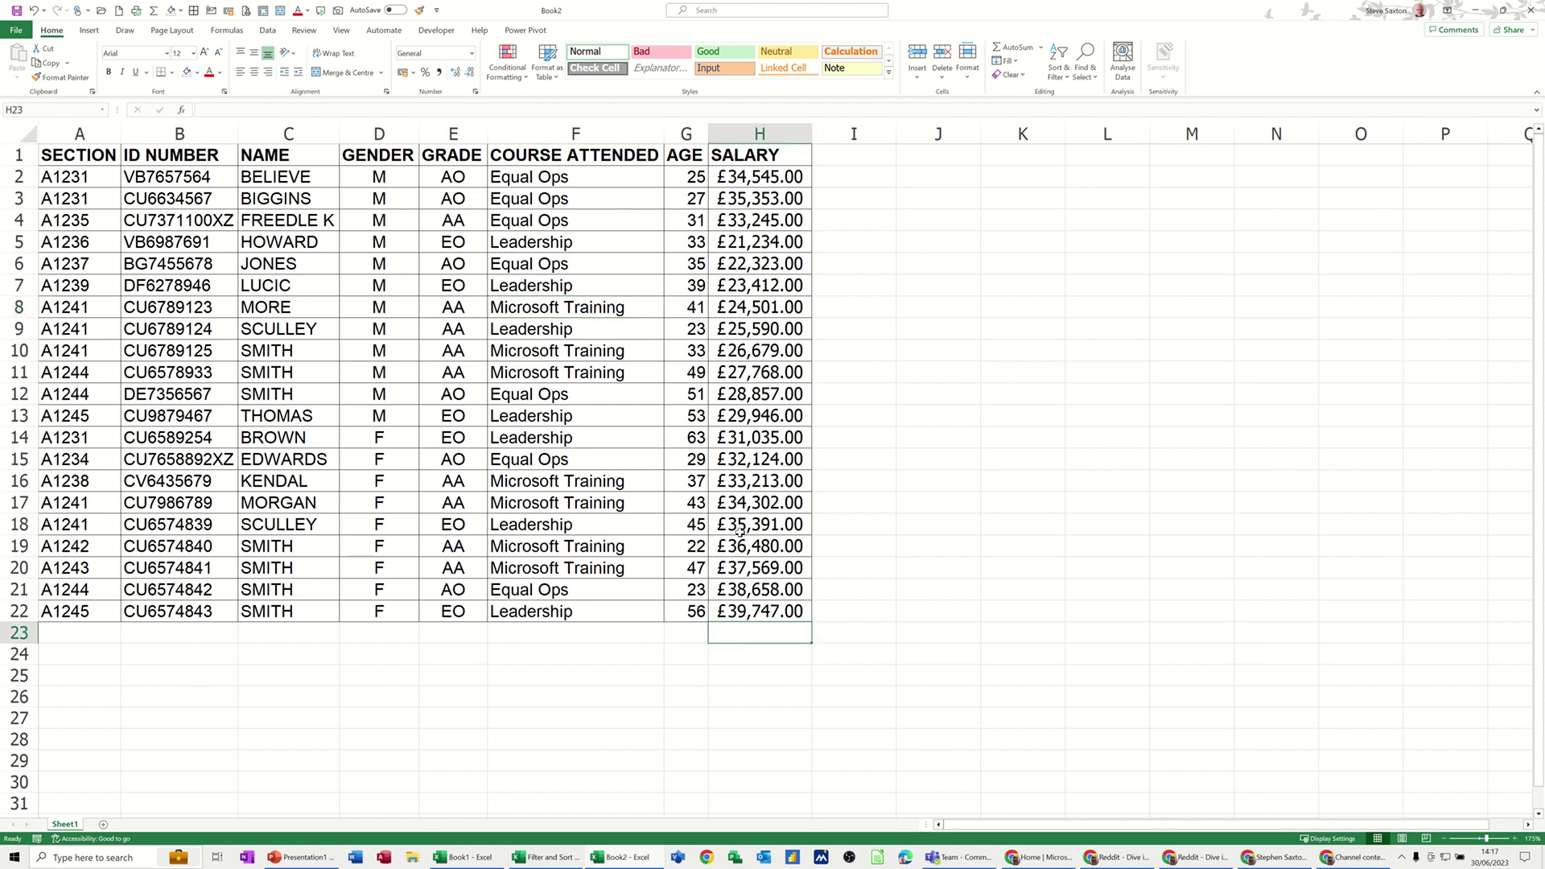
click(1013, 48)
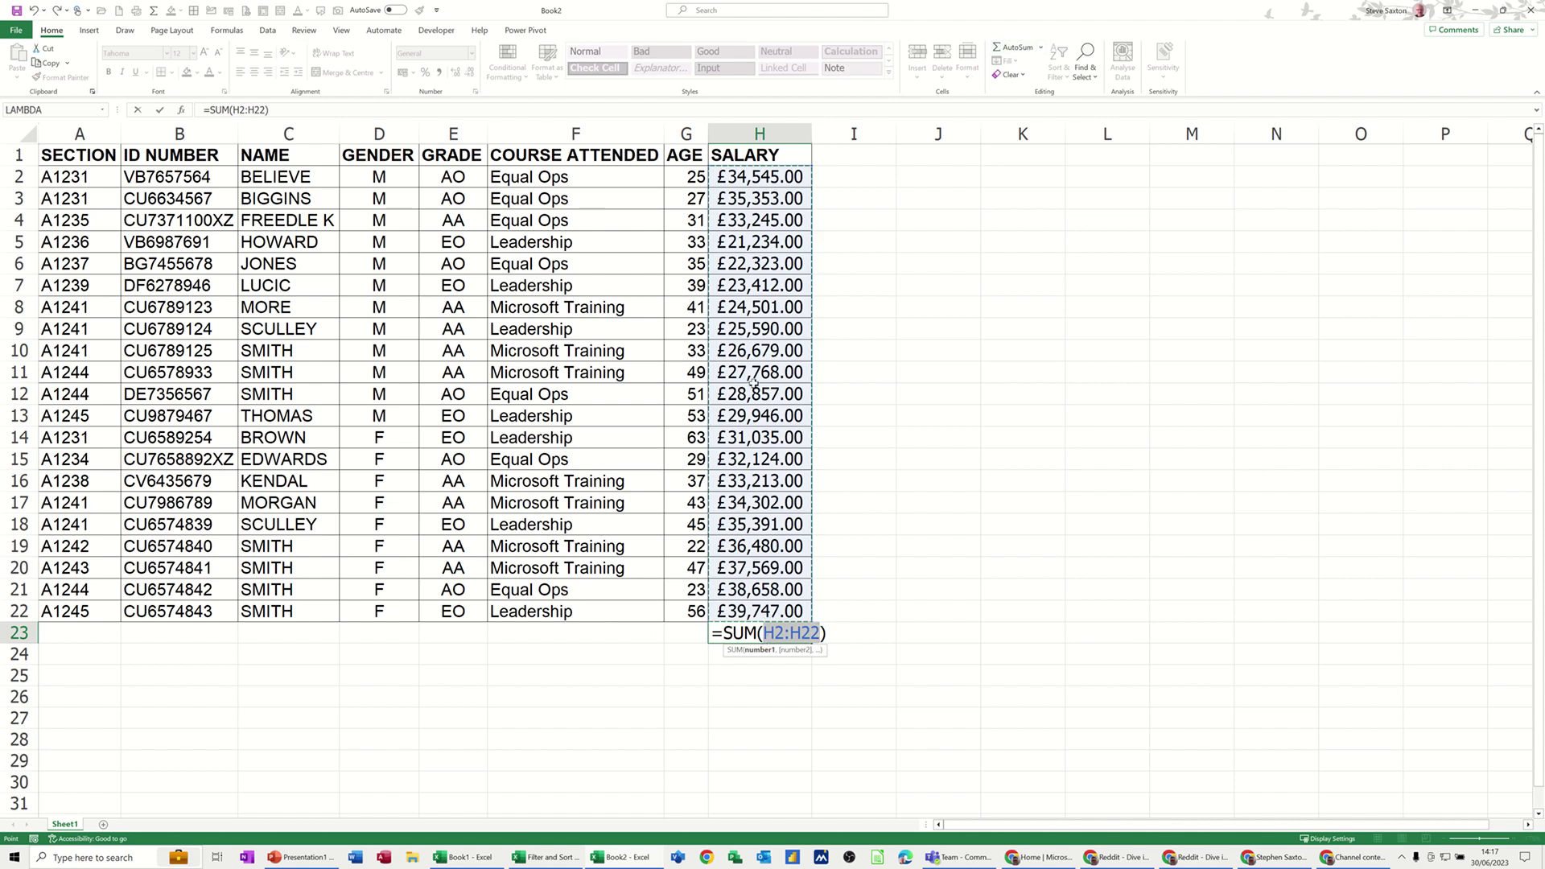
click(161, 111)
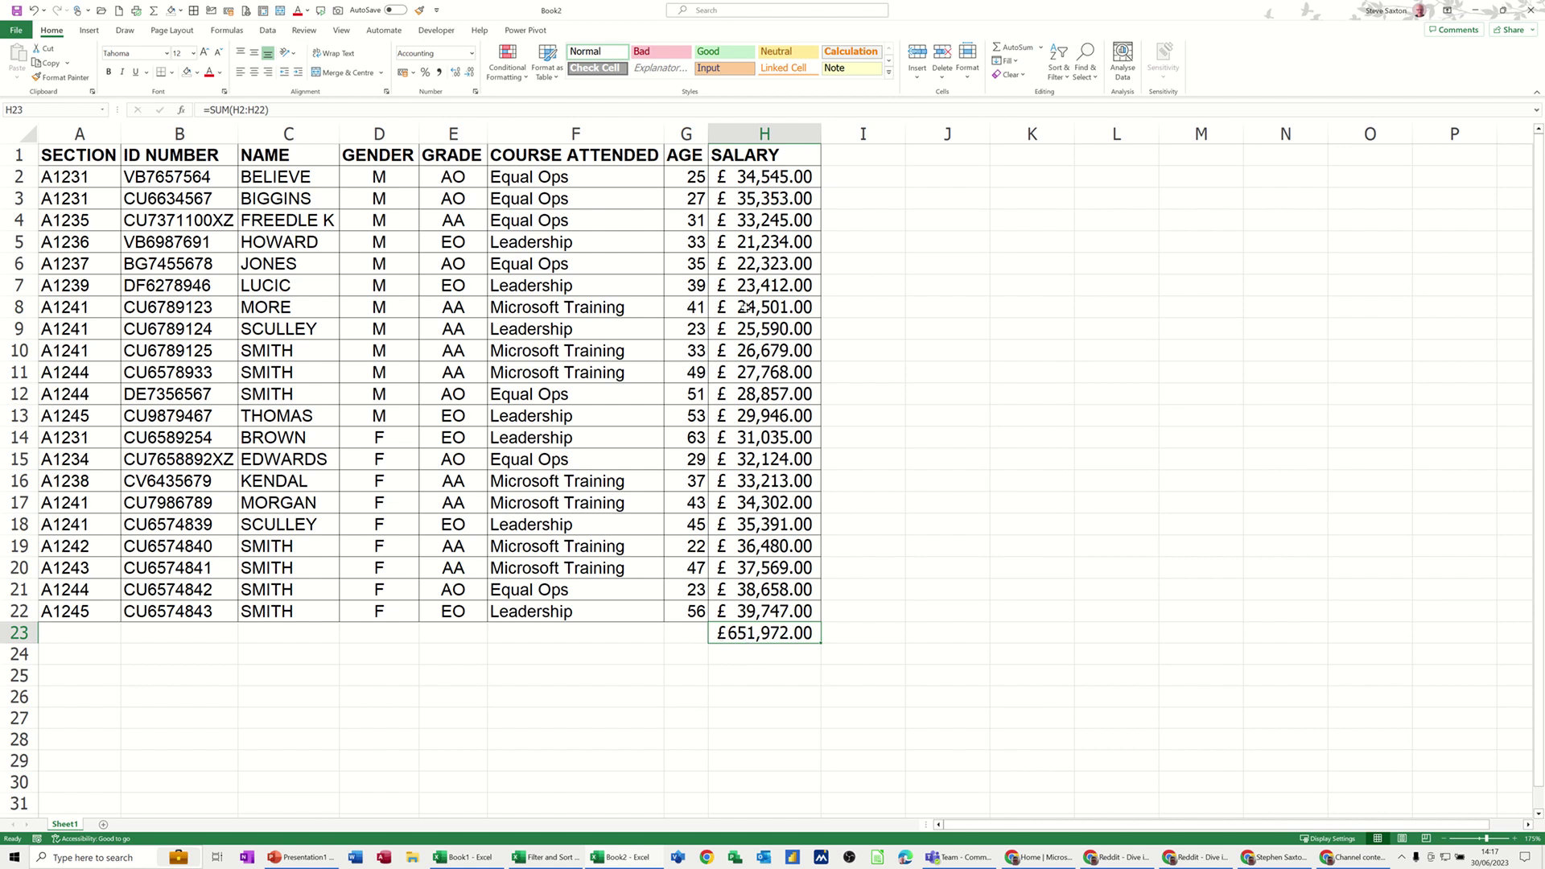
Step: Add filter arrows to the salary list's header row
click(535, 264)
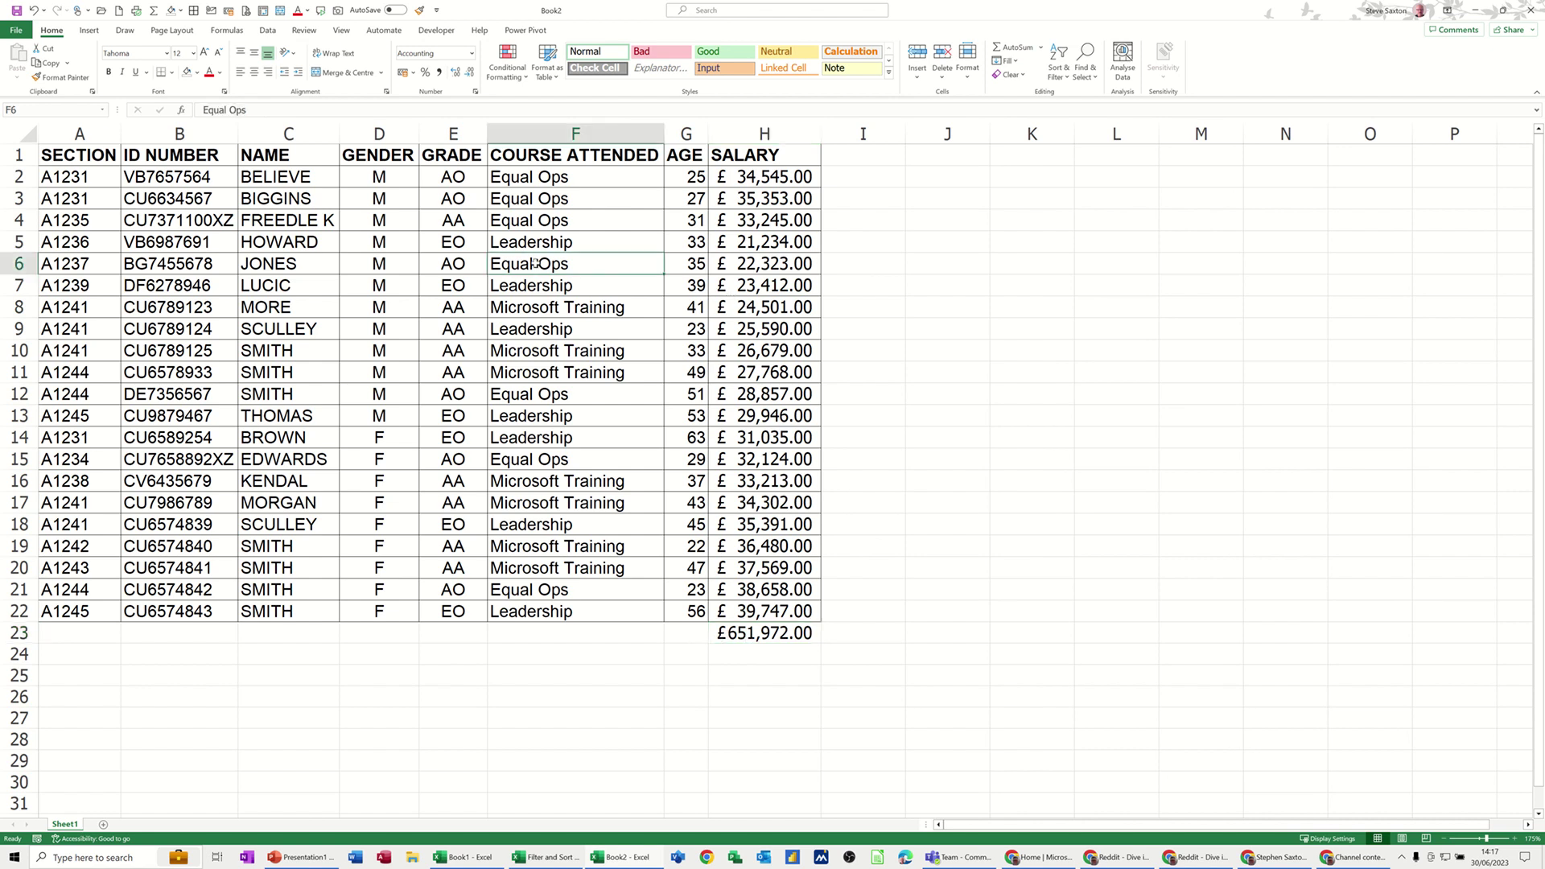
click(270, 31)
click(631, 60)
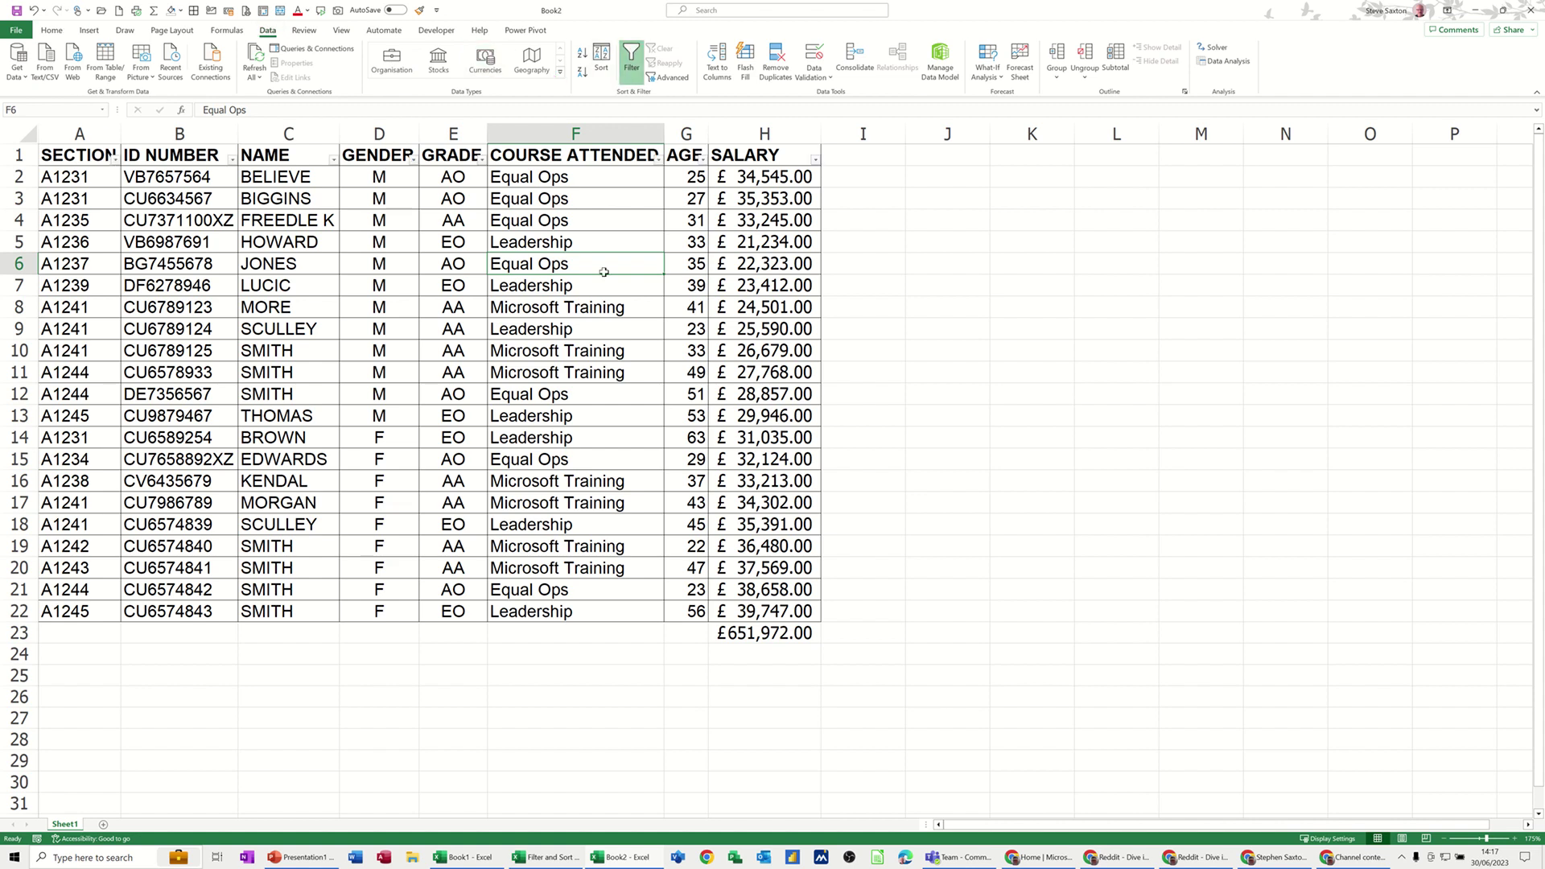
click(816, 160)
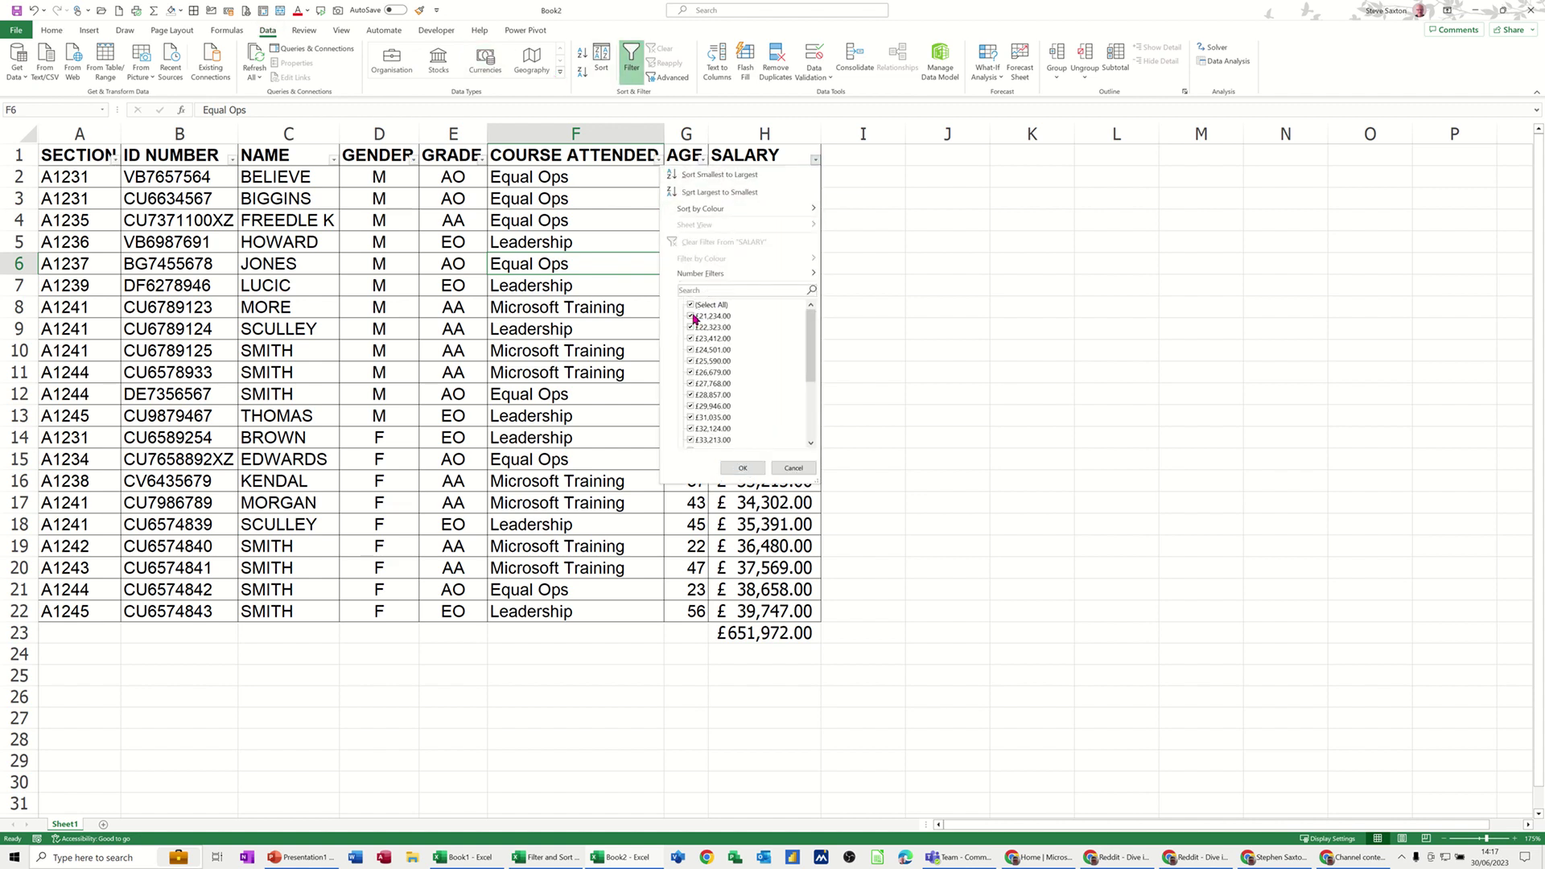
key(Escape)
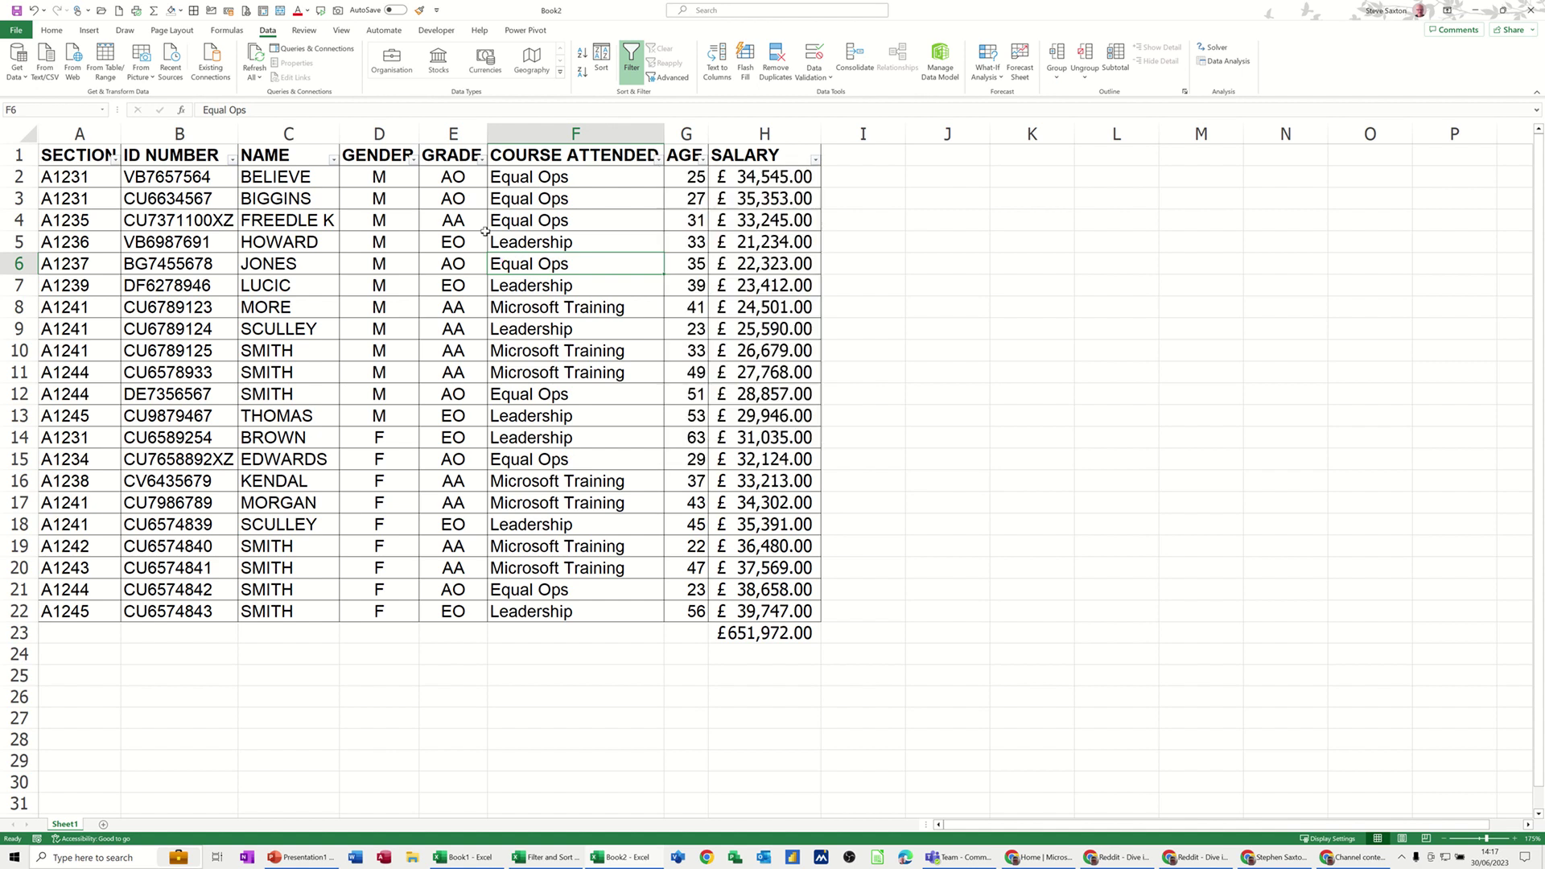
Step: Filter GRADE to AA only by excluding AO and EO; H23 still shows £651,972.00
click(480, 159)
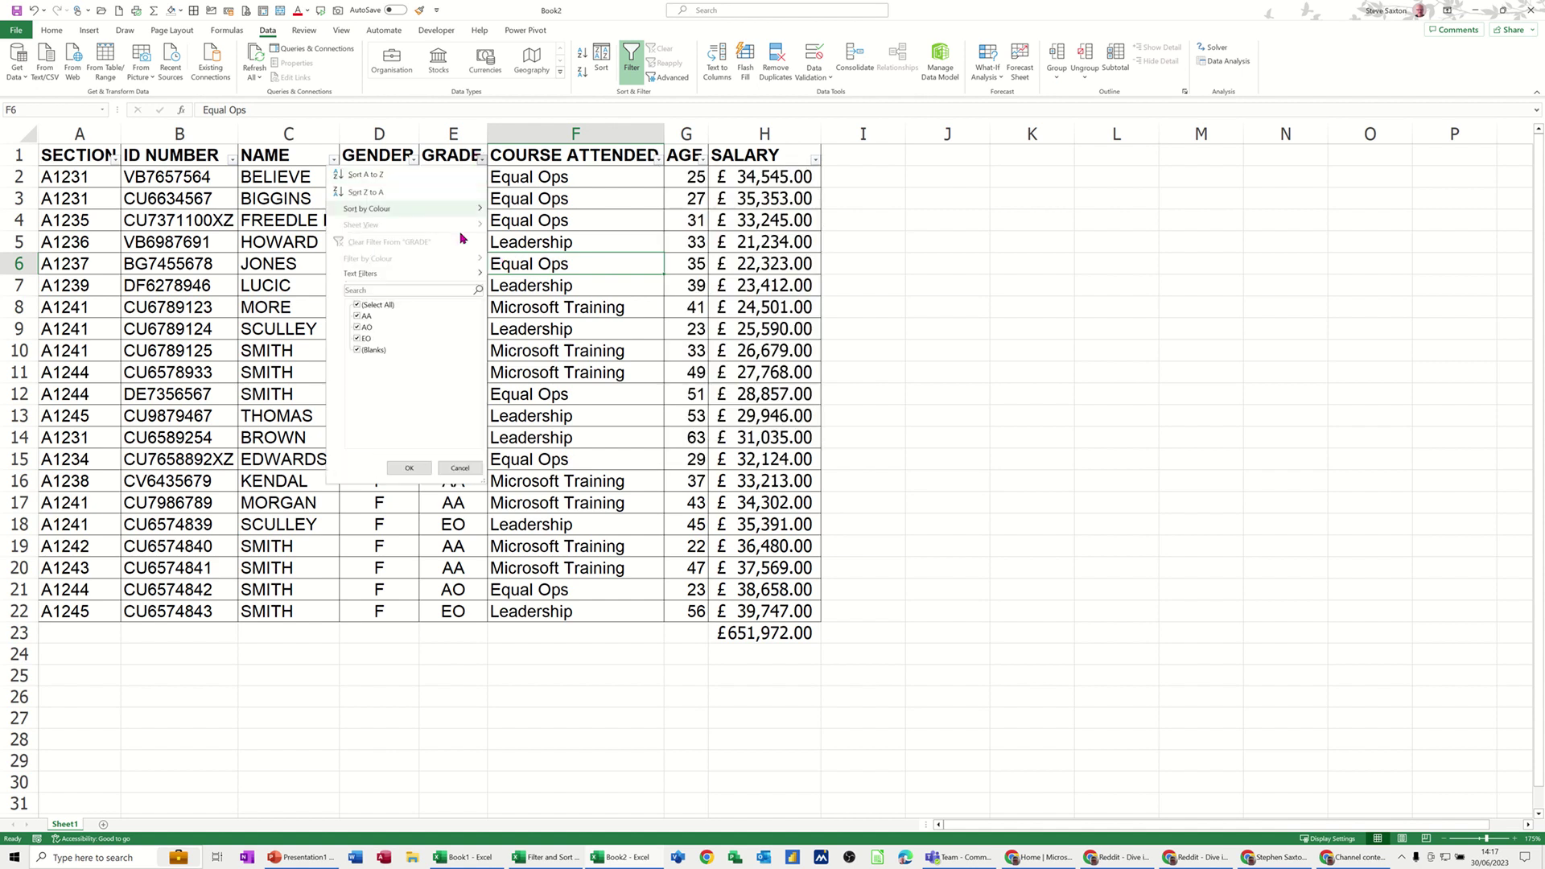
click(357, 327)
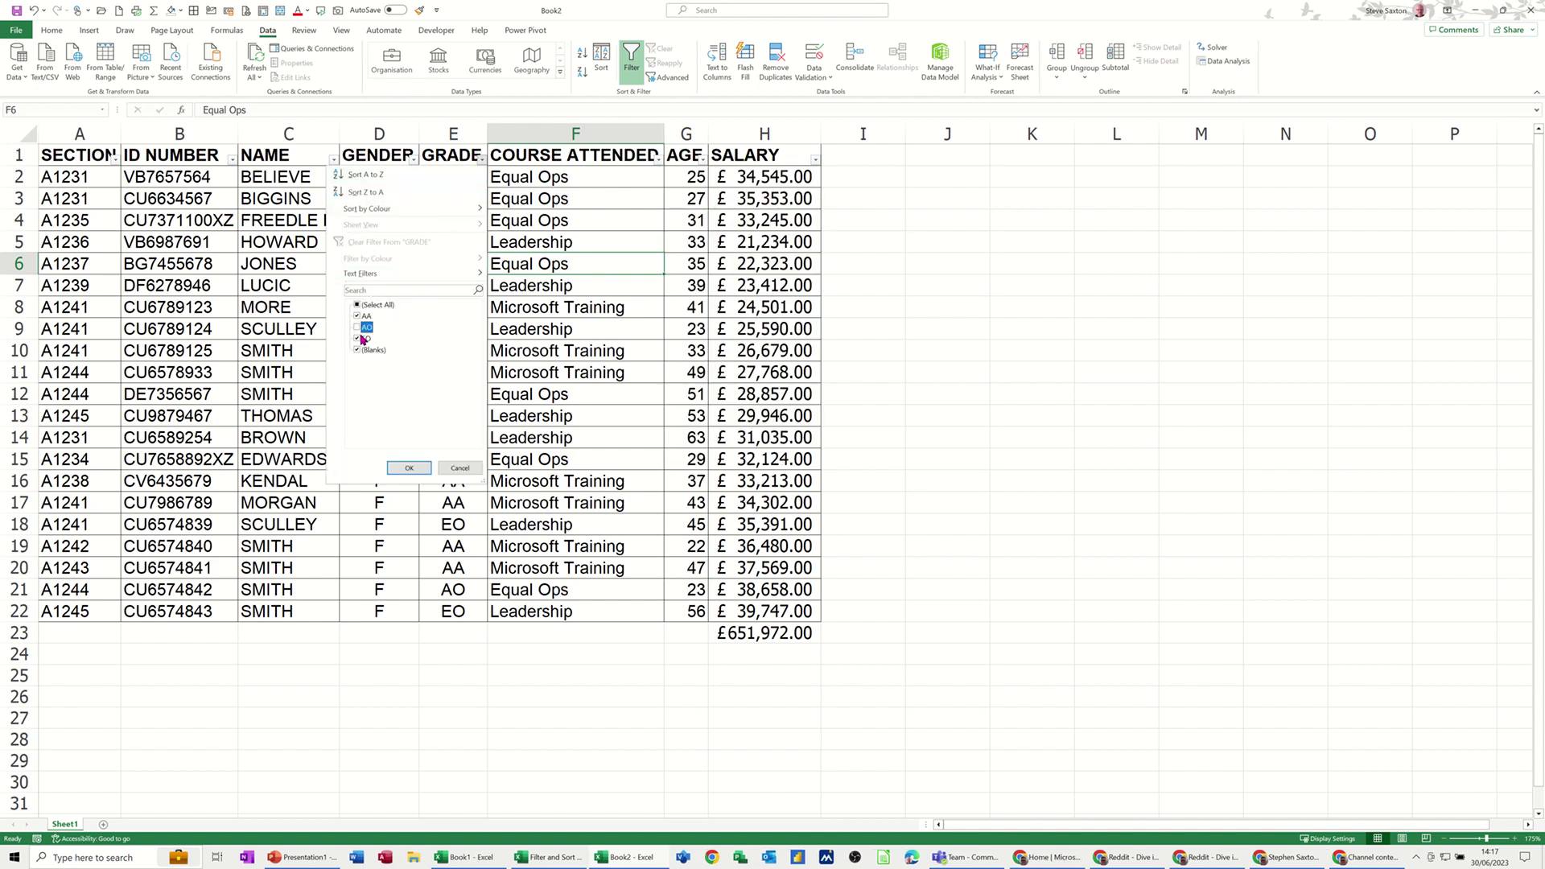
click(358, 338)
click(408, 468)
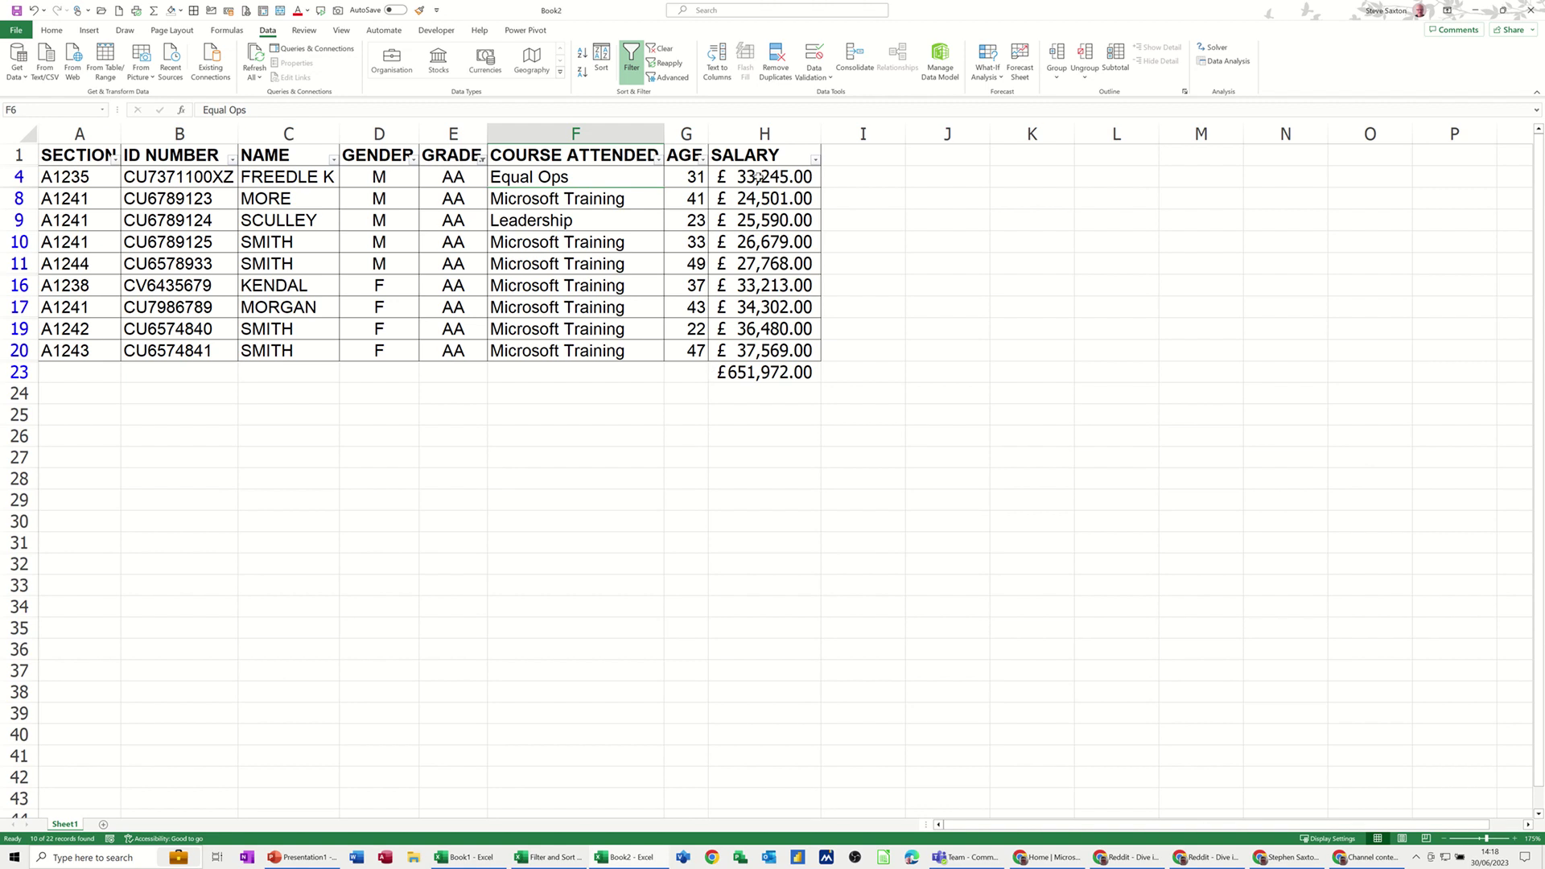
click(745, 374)
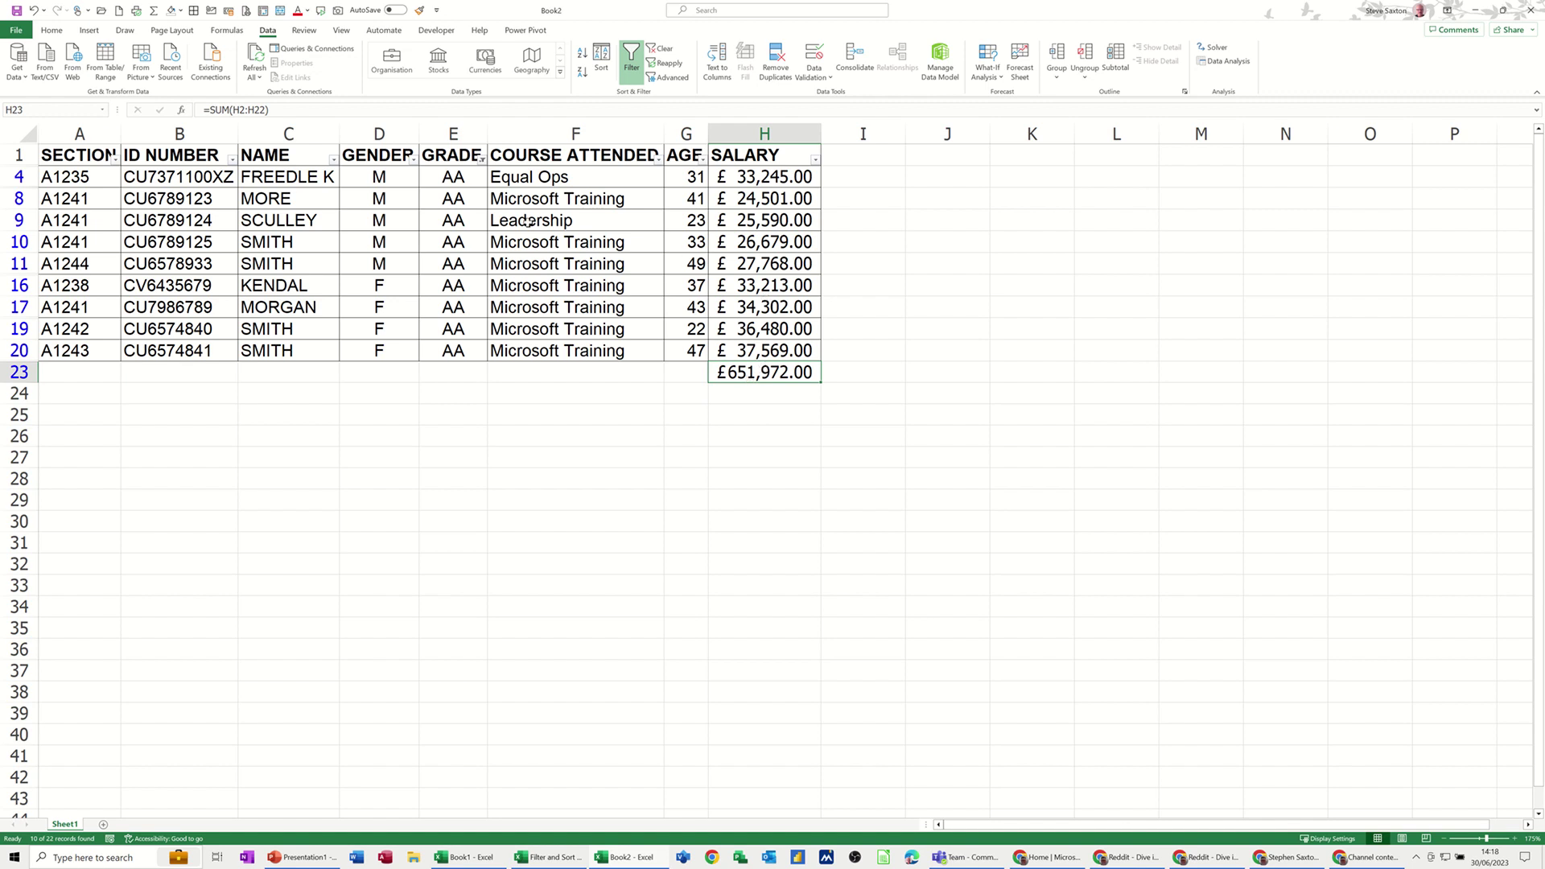
Step: Clear the filter and delete the SUM total in H23
click(665, 53)
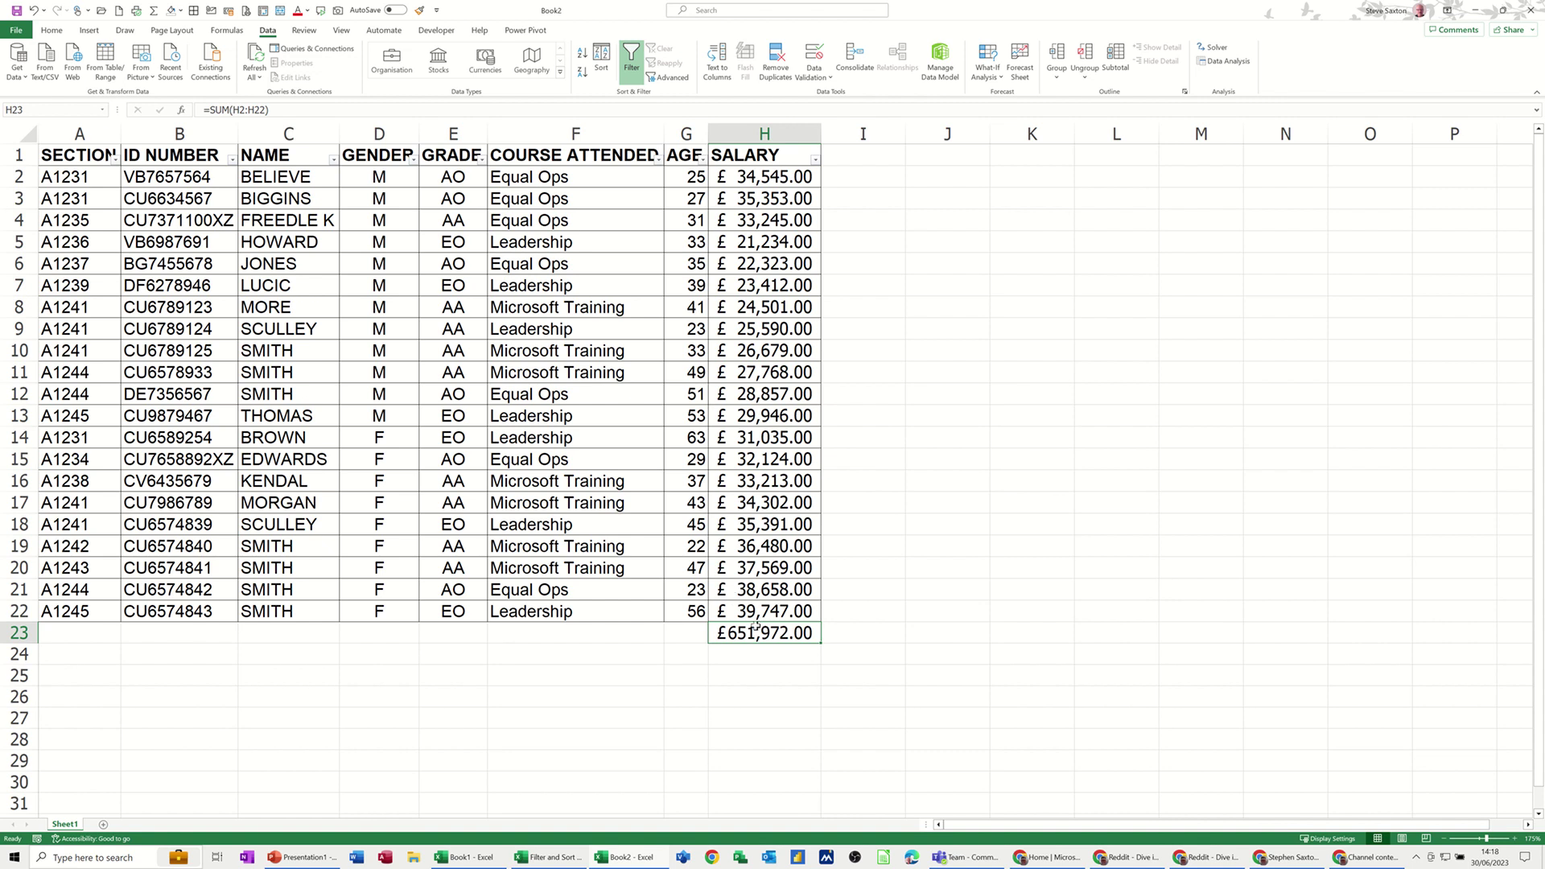
key(Delete)
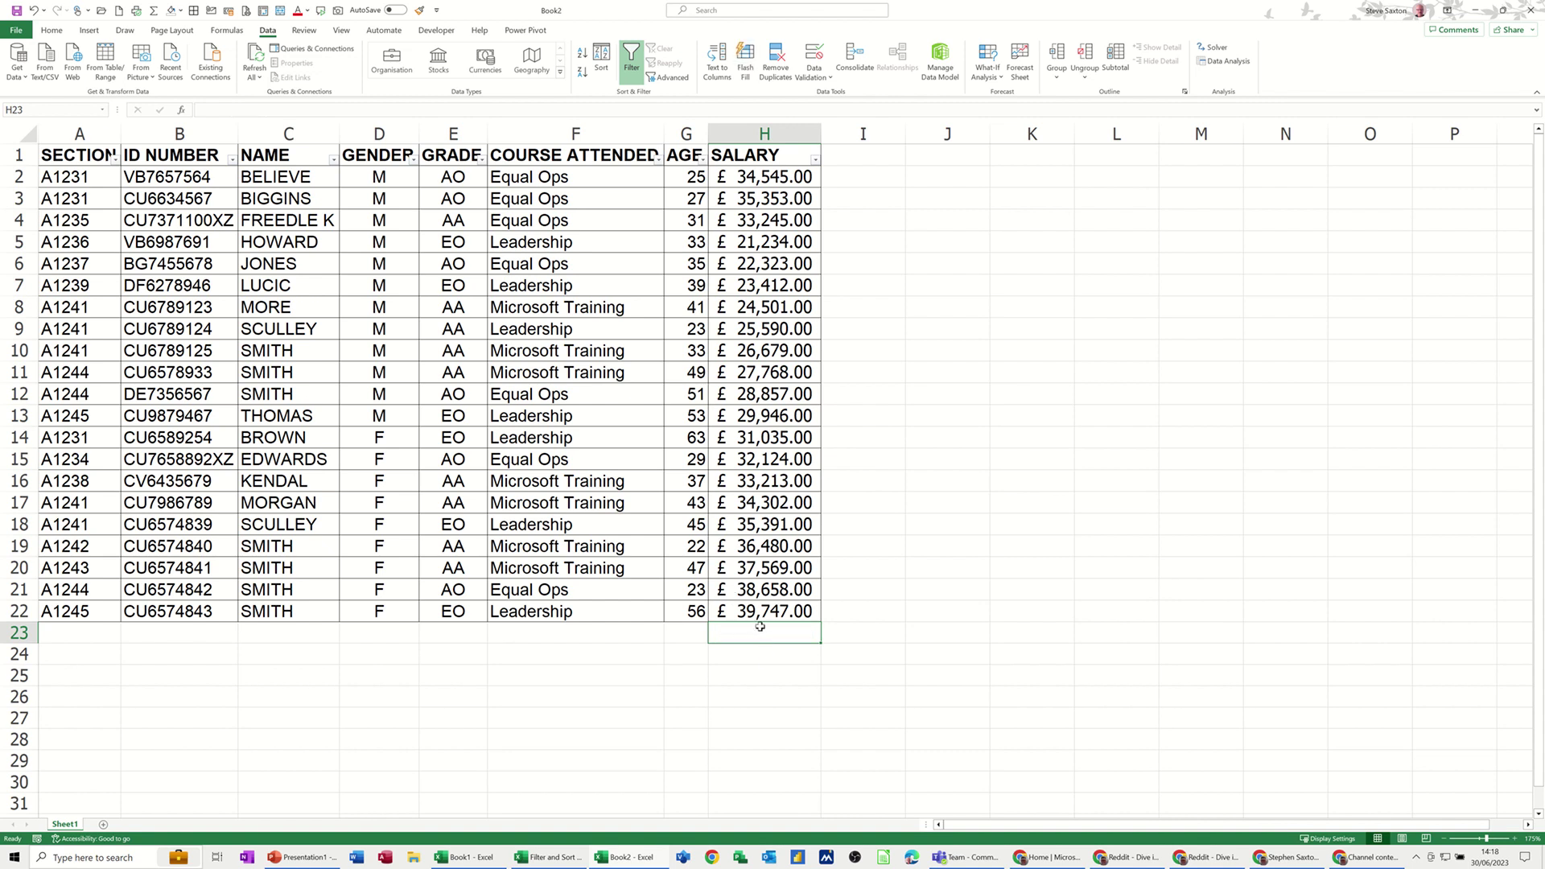
click(748, 590)
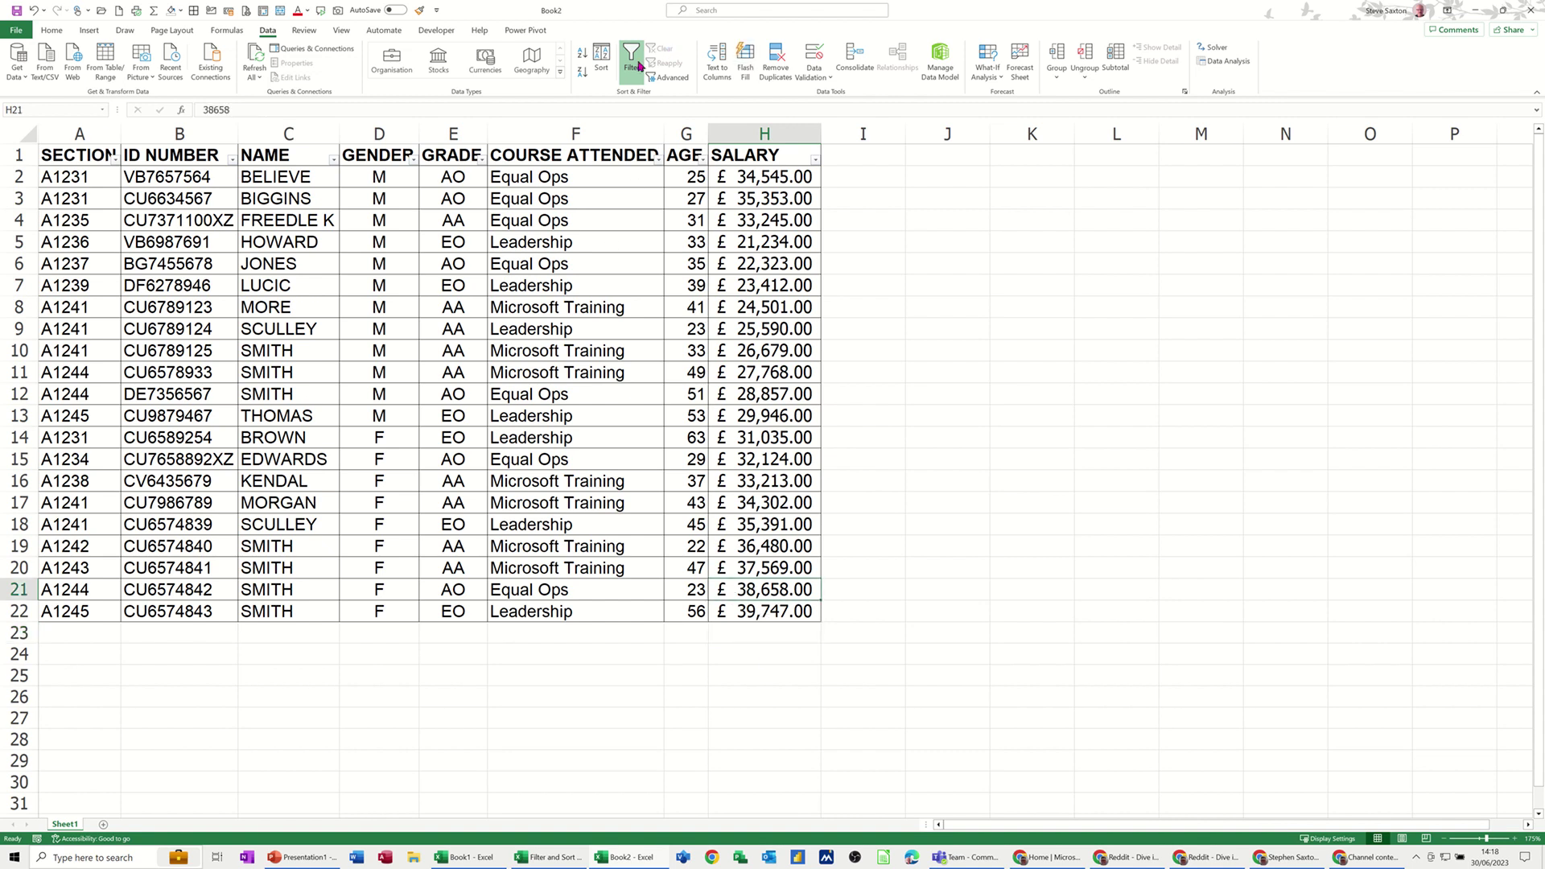
Step: Refilter GRADE to AA only, showing 9 of 22 records, and select H24
click(480, 159)
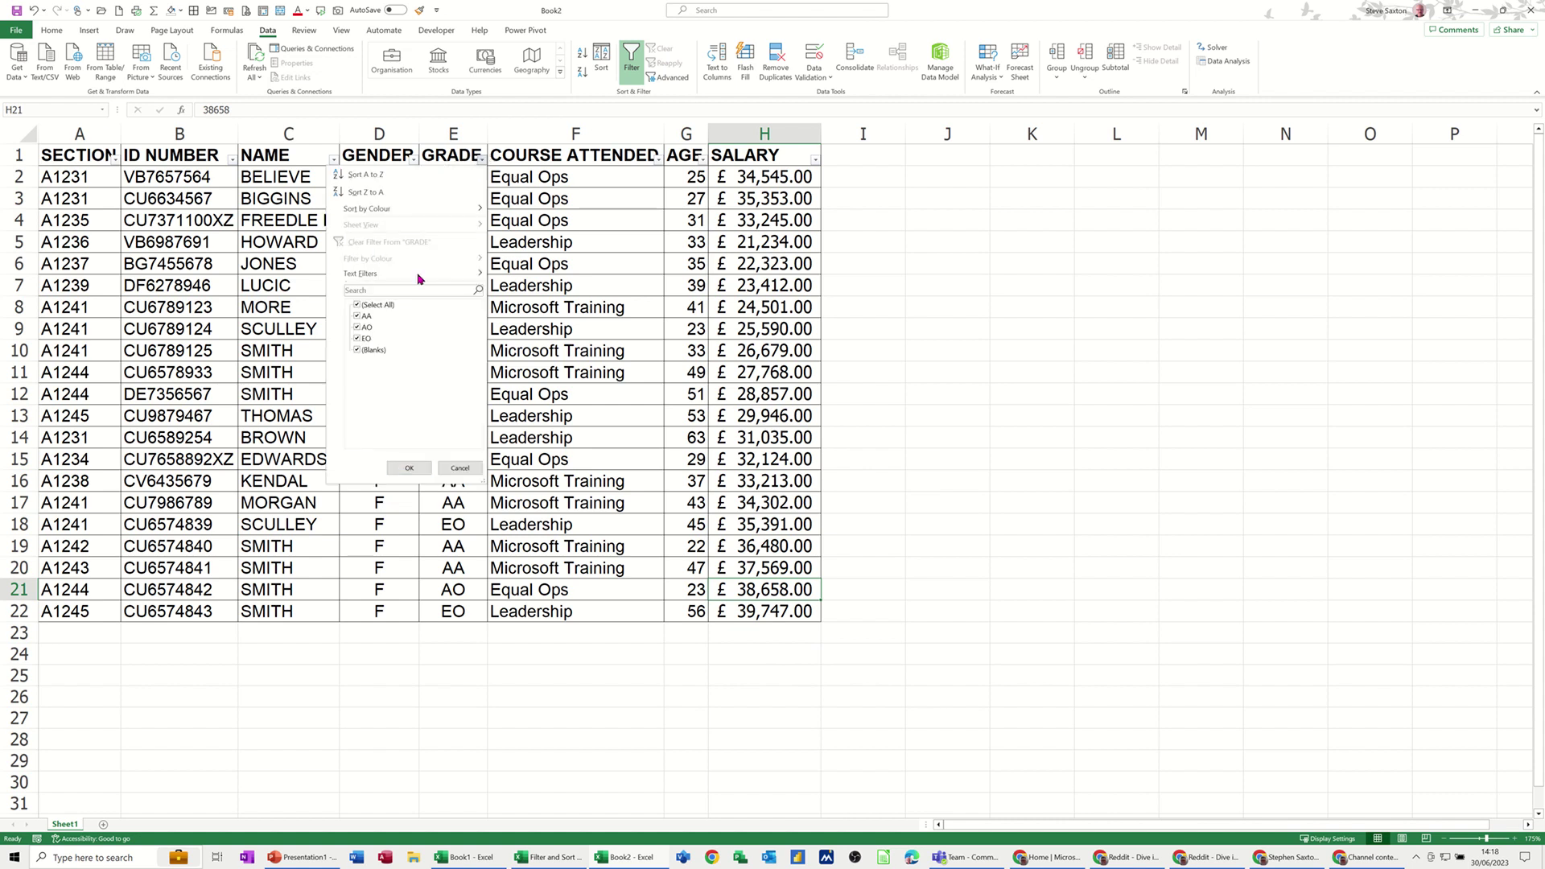
click(358, 306)
click(358, 316)
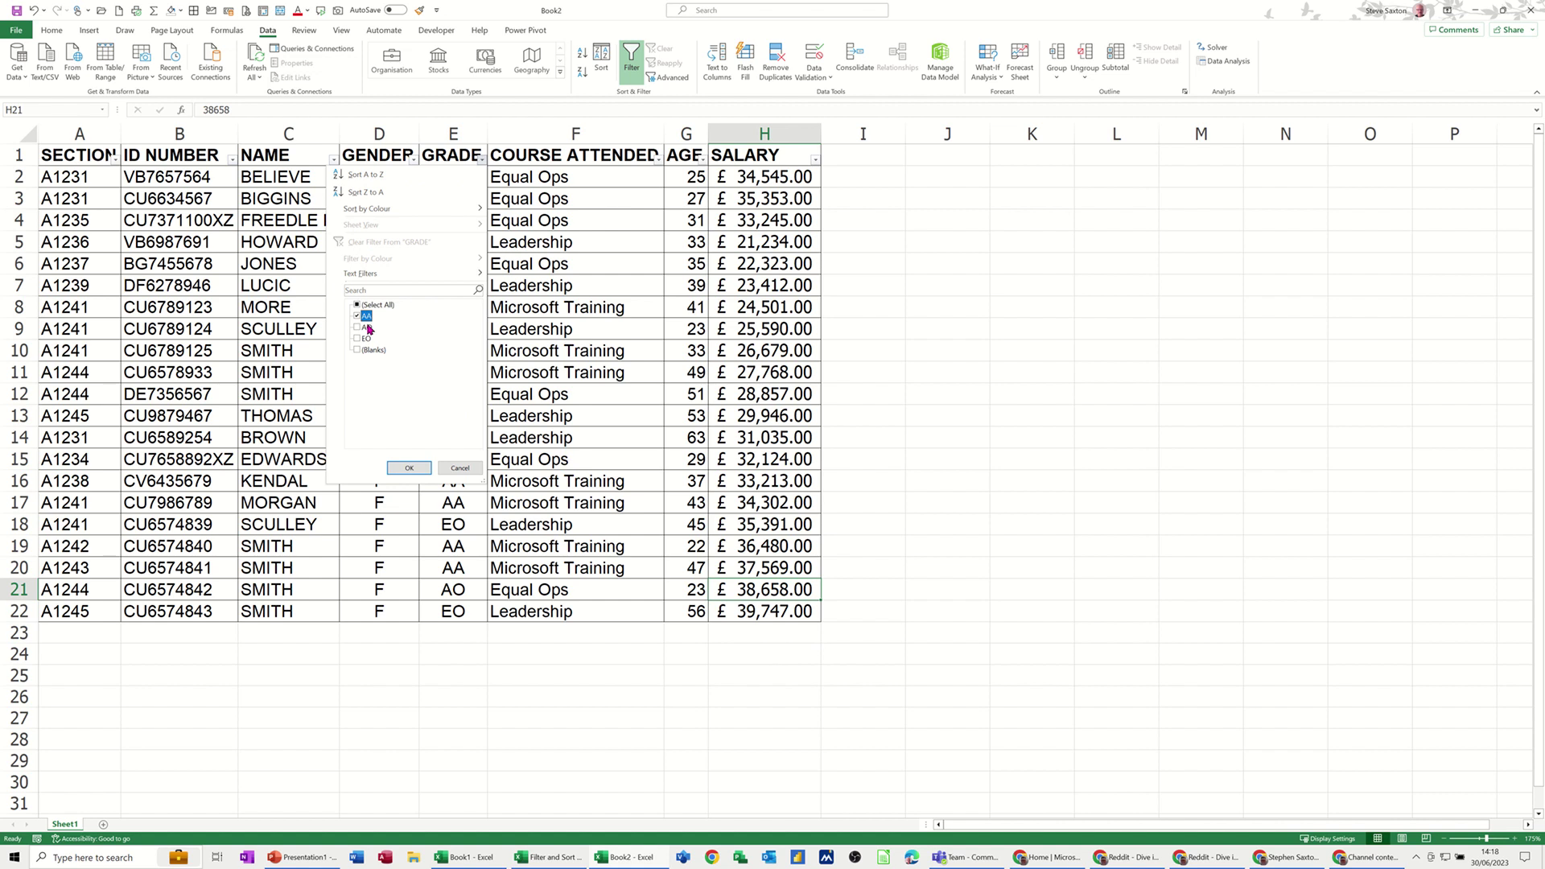
click(409, 468)
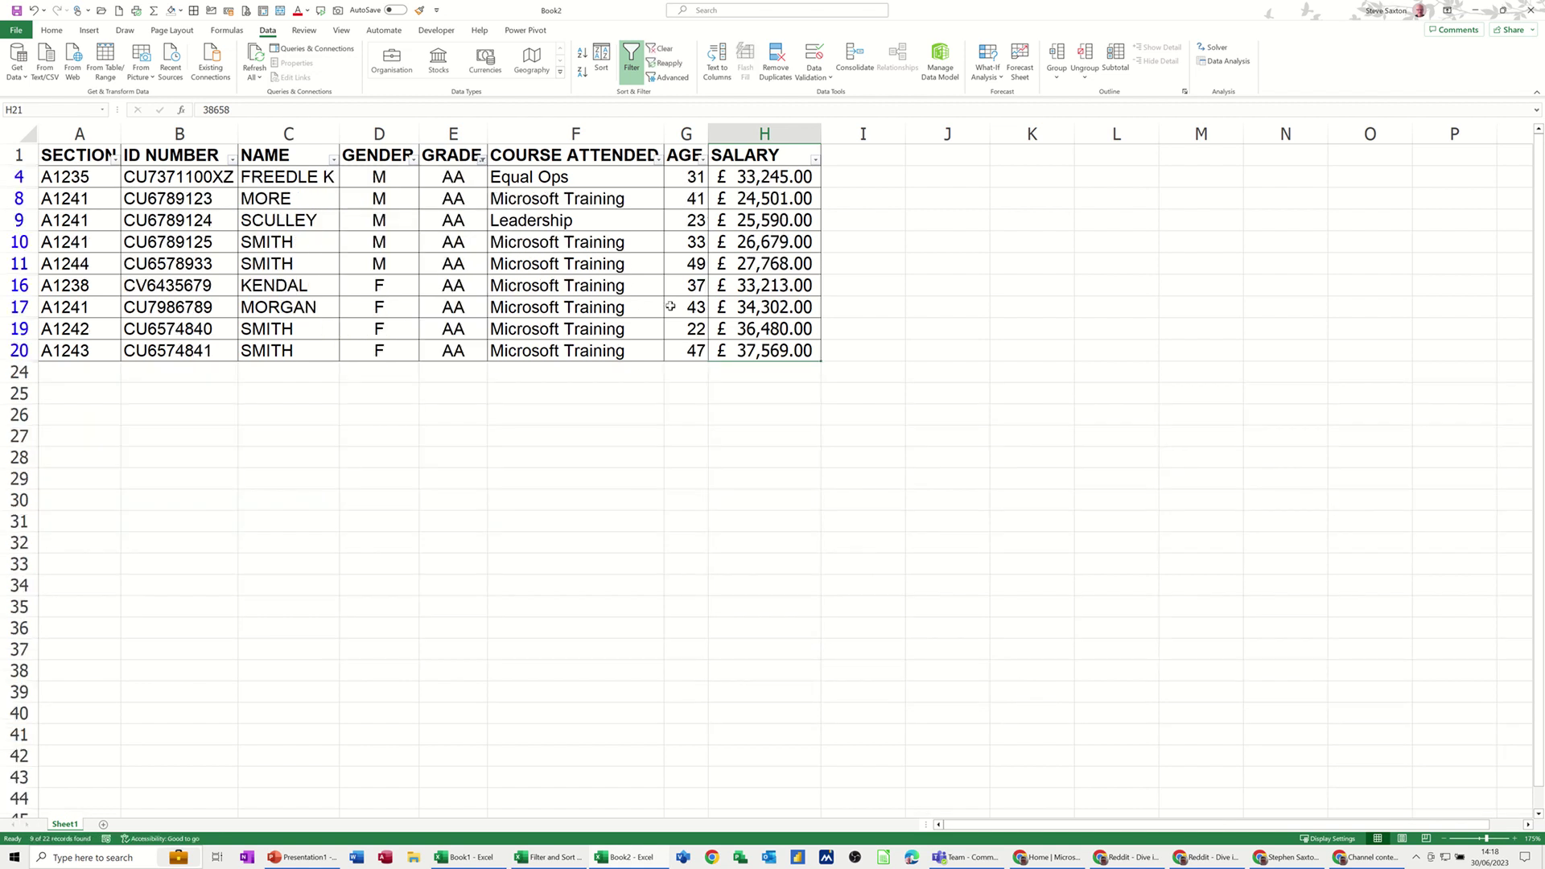
click(739, 375)
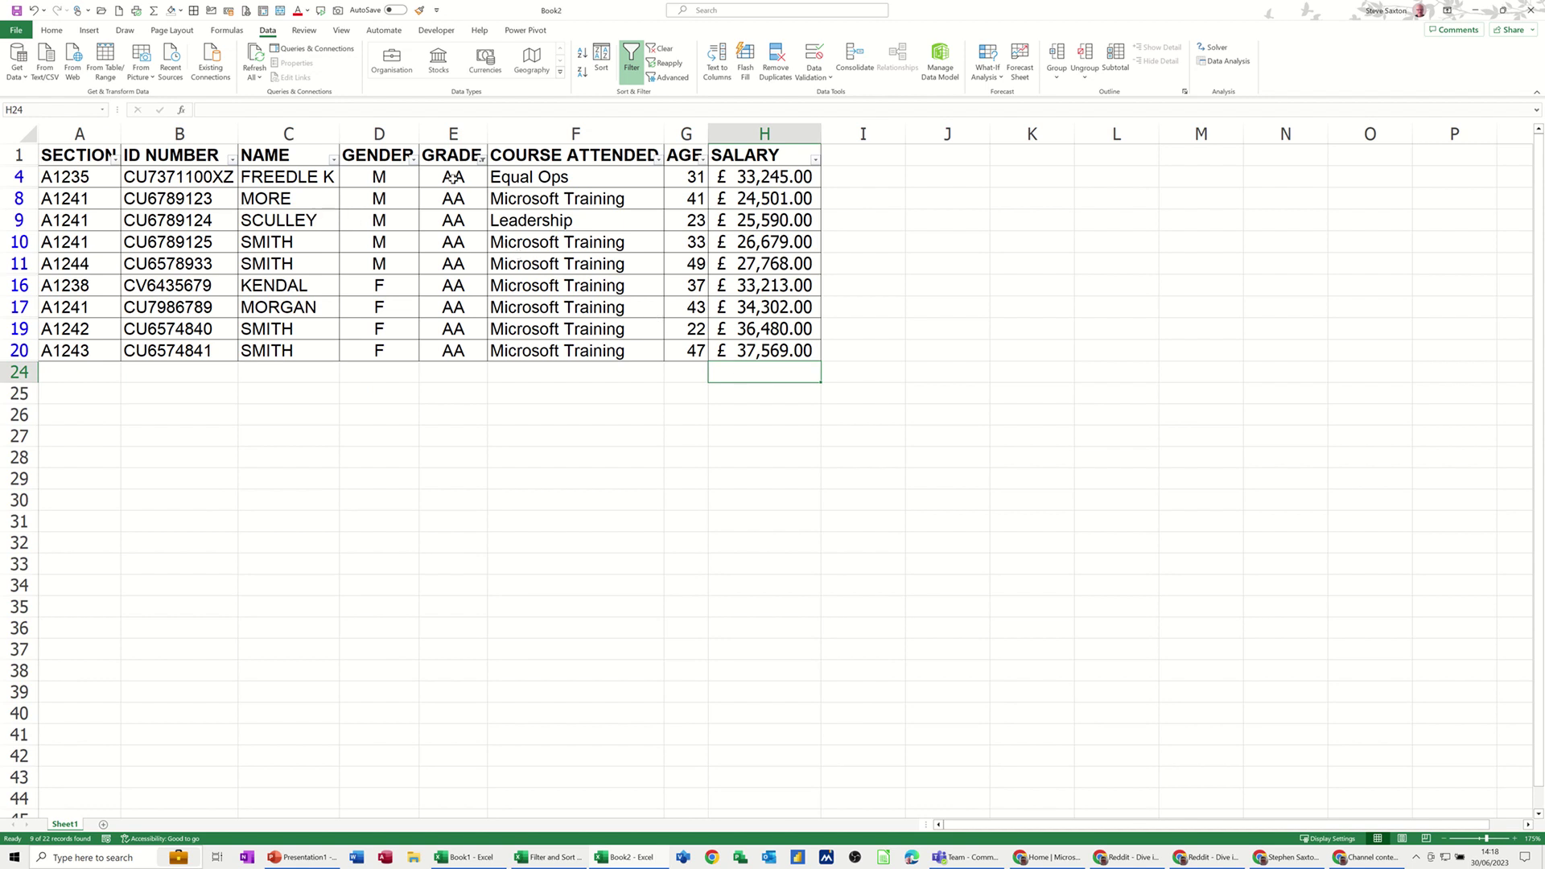
click(51, 30)
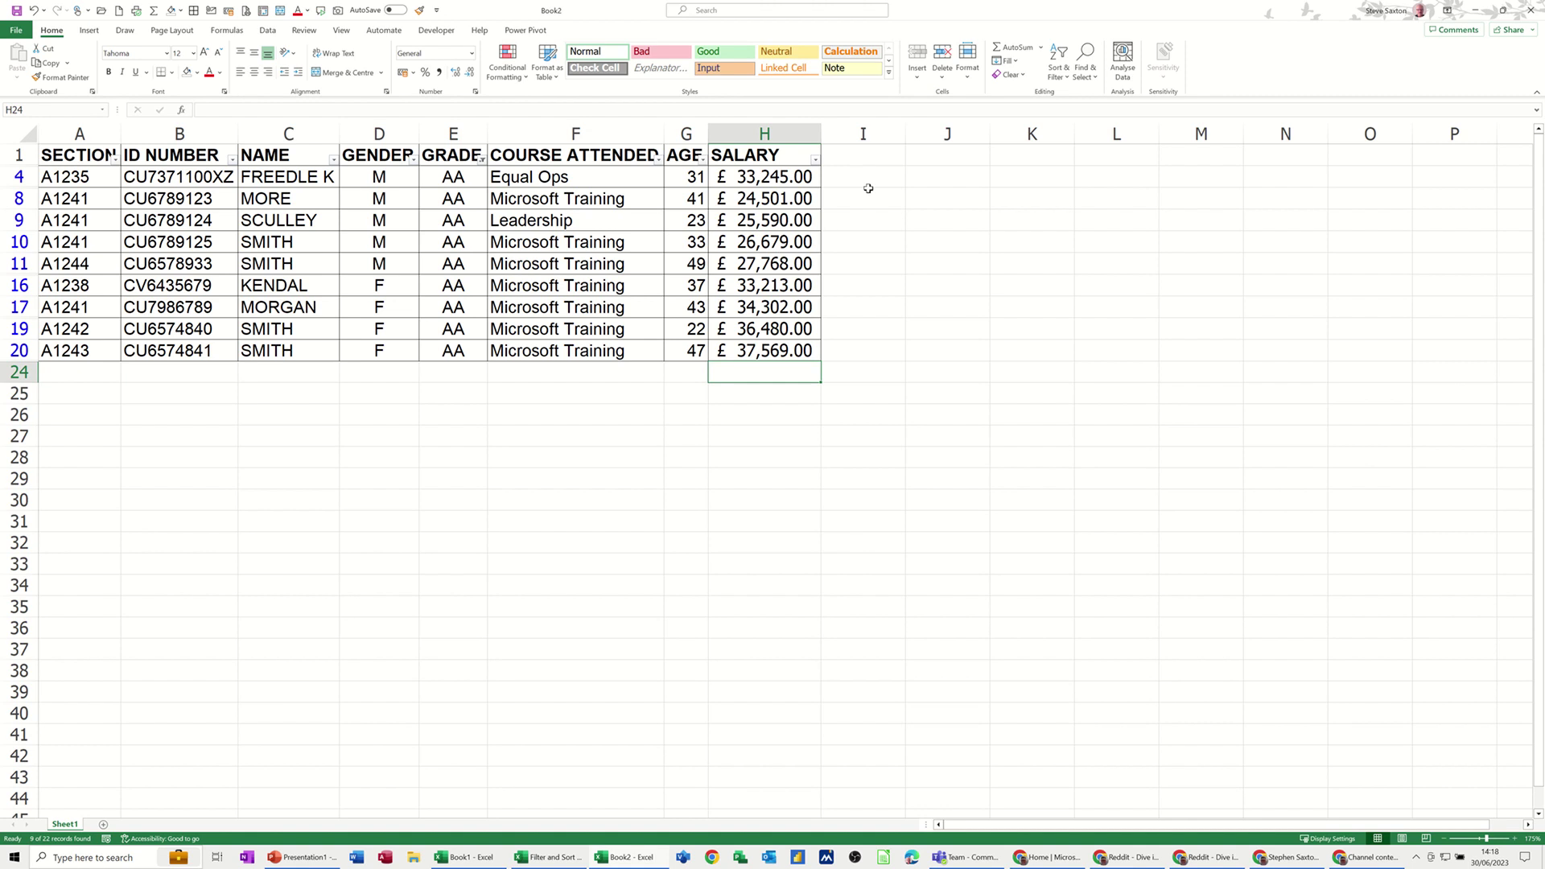
Step: Put =SUBTOTAL(9,H2:H23) in H24 in Accounting format, totalling £279,347.00
click(1012, 50)
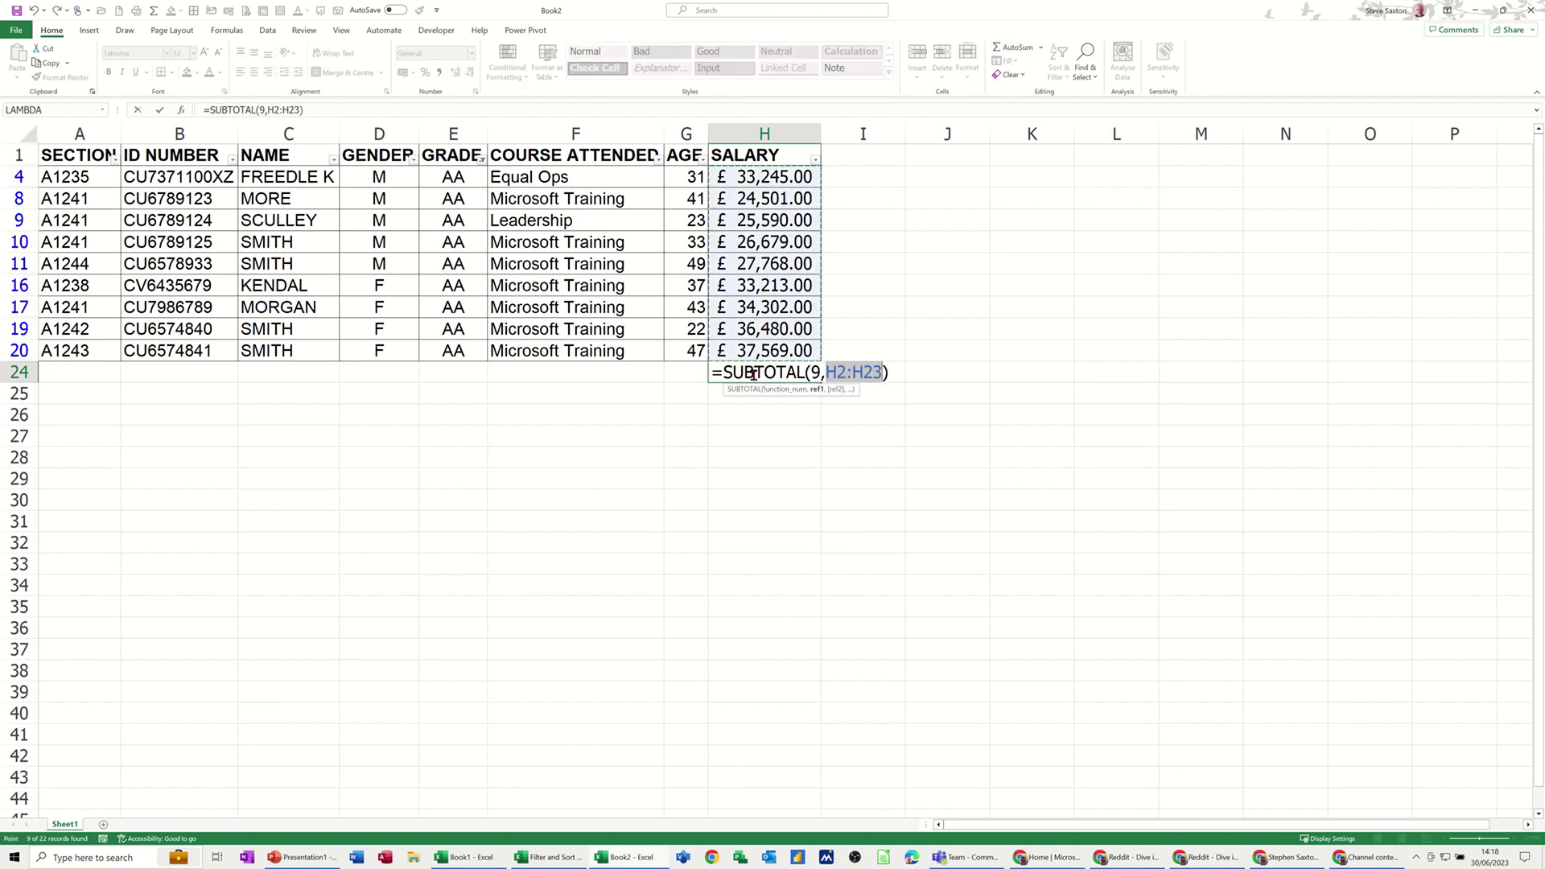
click(818, 375)
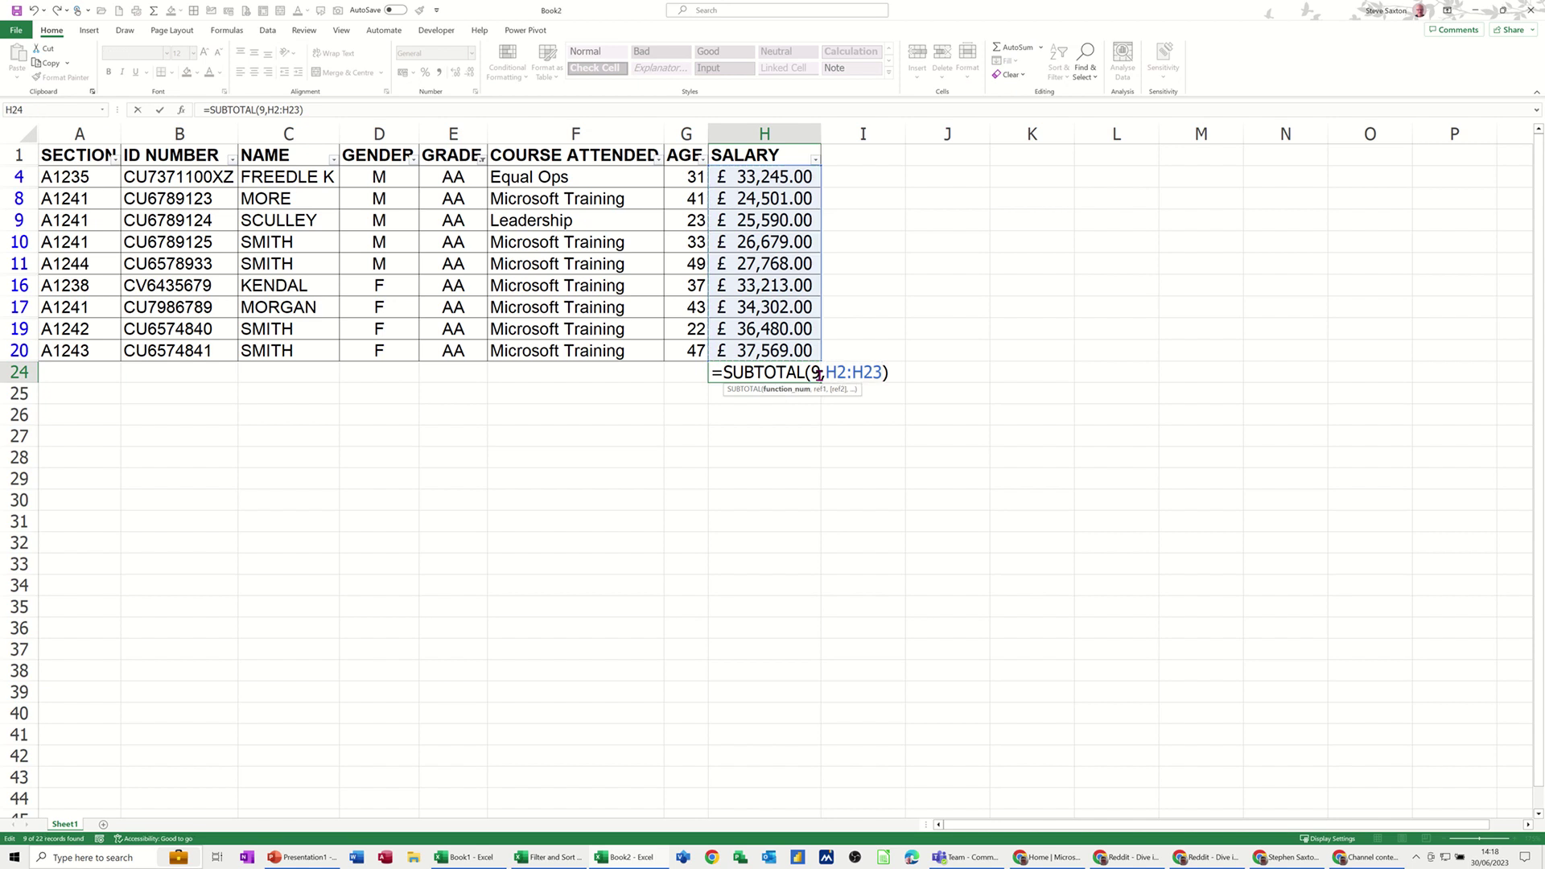
click(837, 372)
click(160, 117)
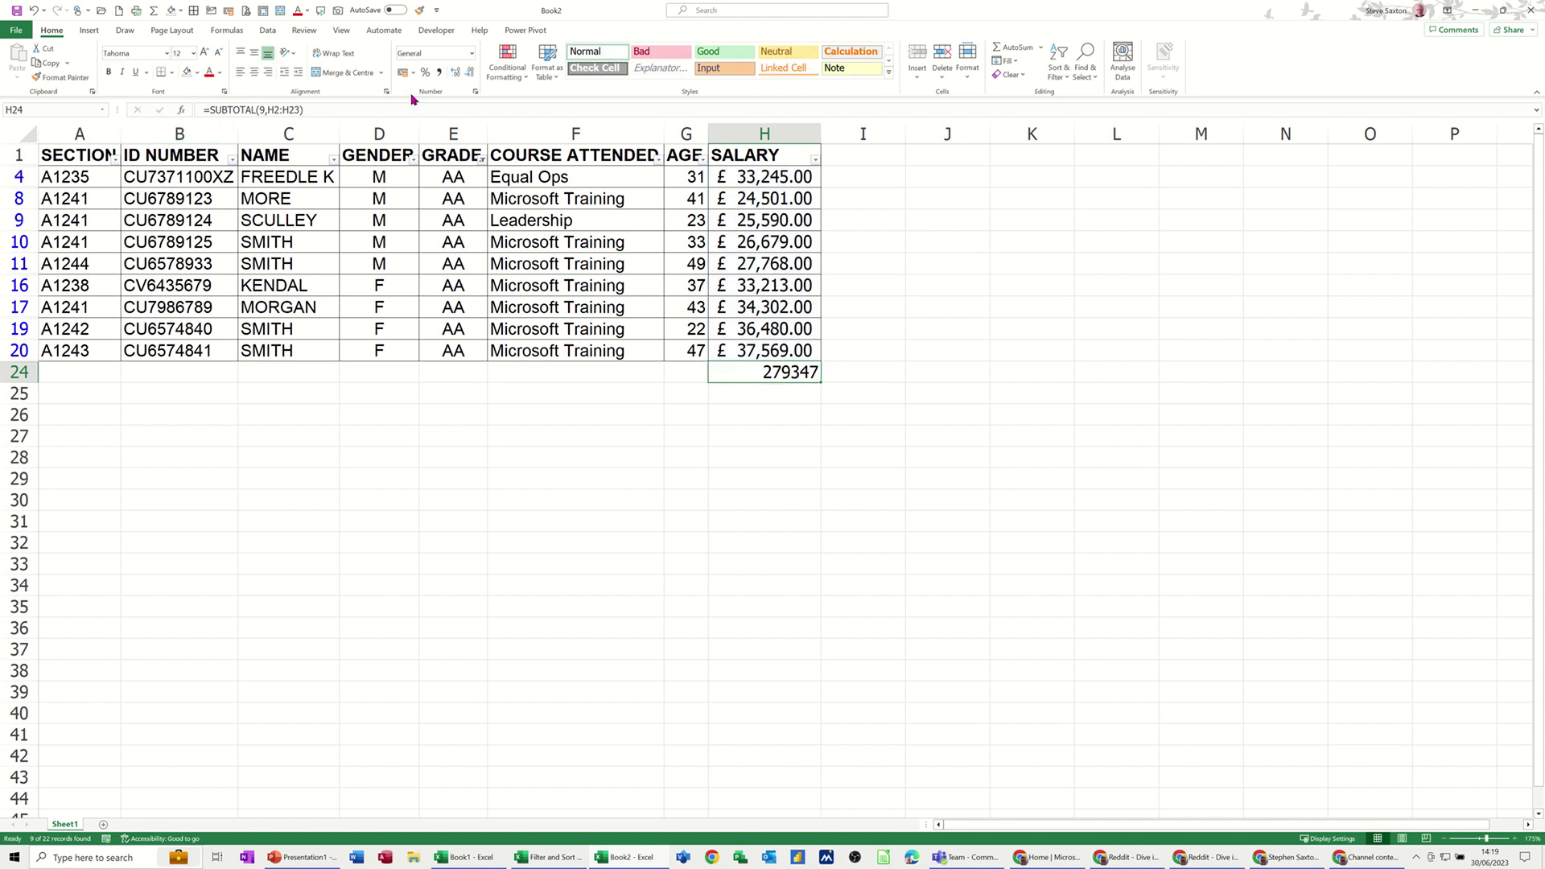
click(402, 73)
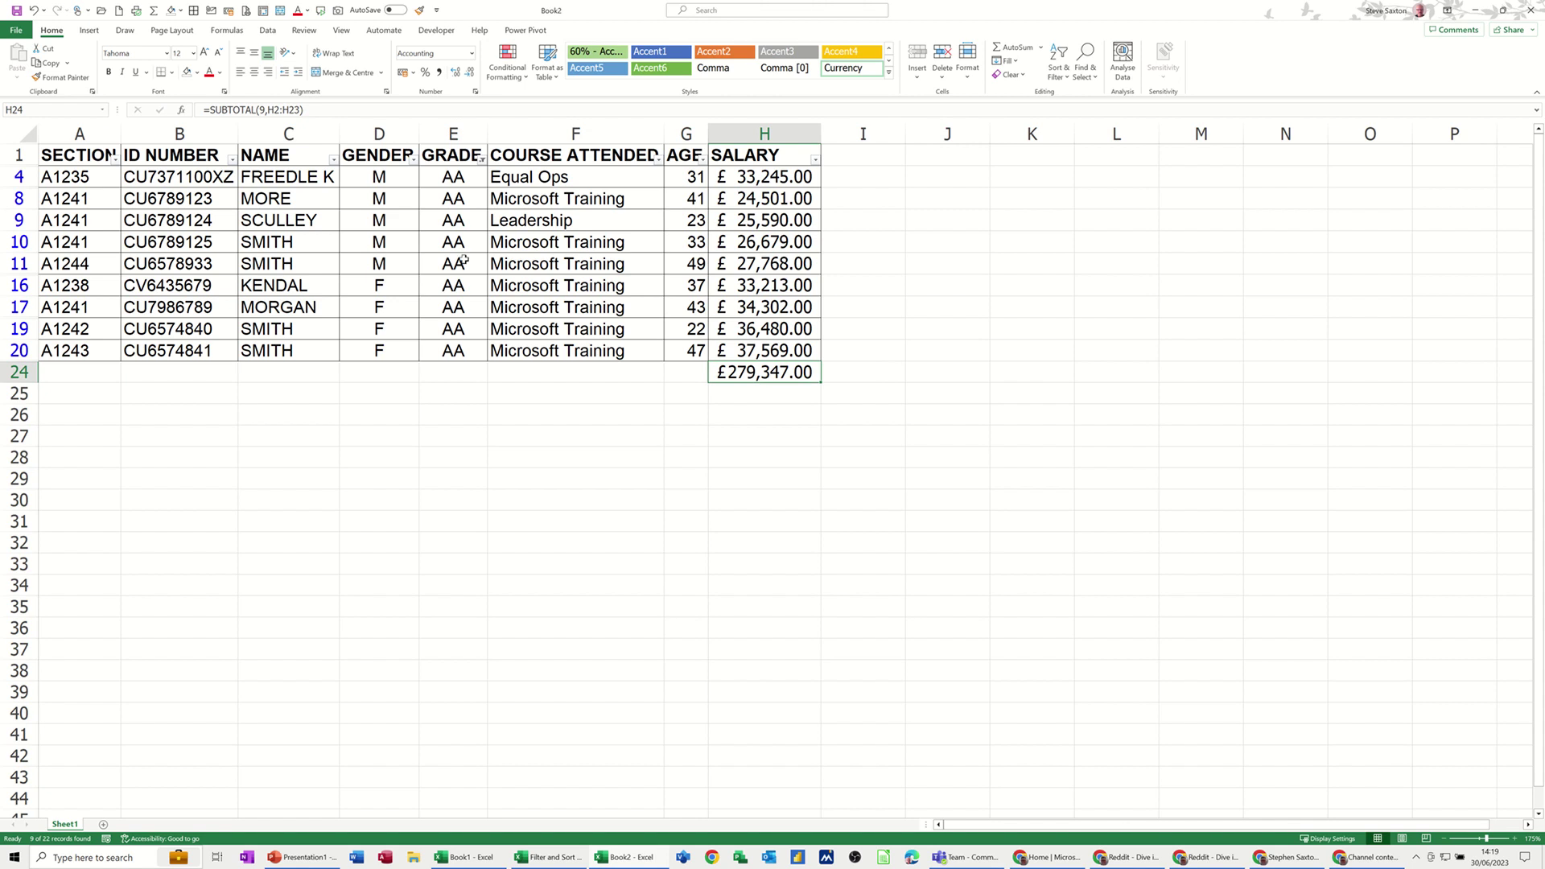
Step: Clear the grade filter and filter COURSE ATTENDED to Equal Ops, giving £225,105.00
click(268, 31)
click(661, 48)
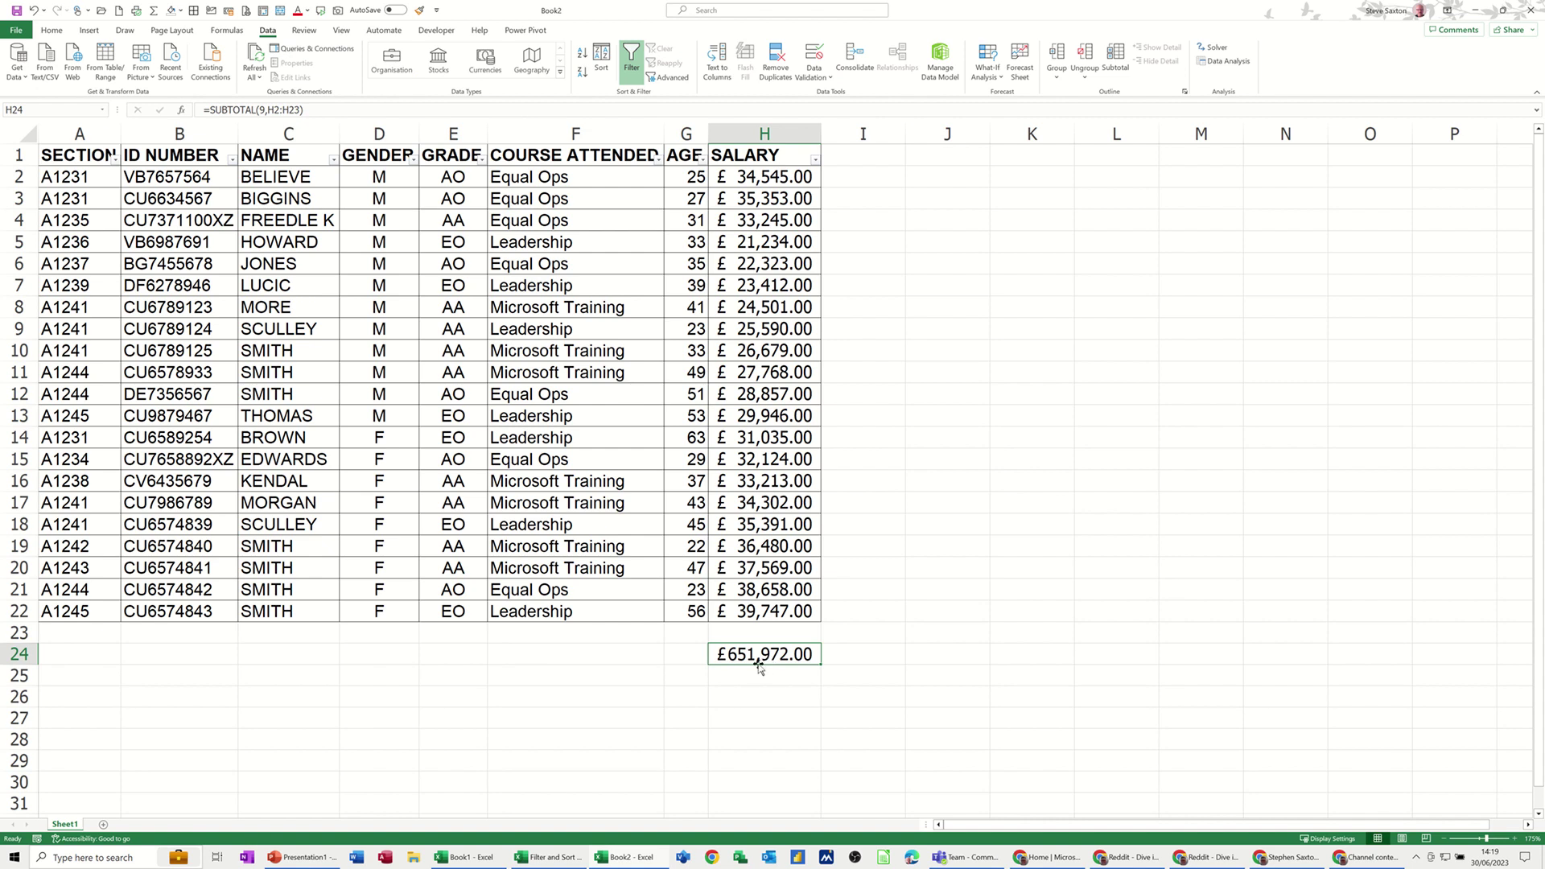
click(658, 159)
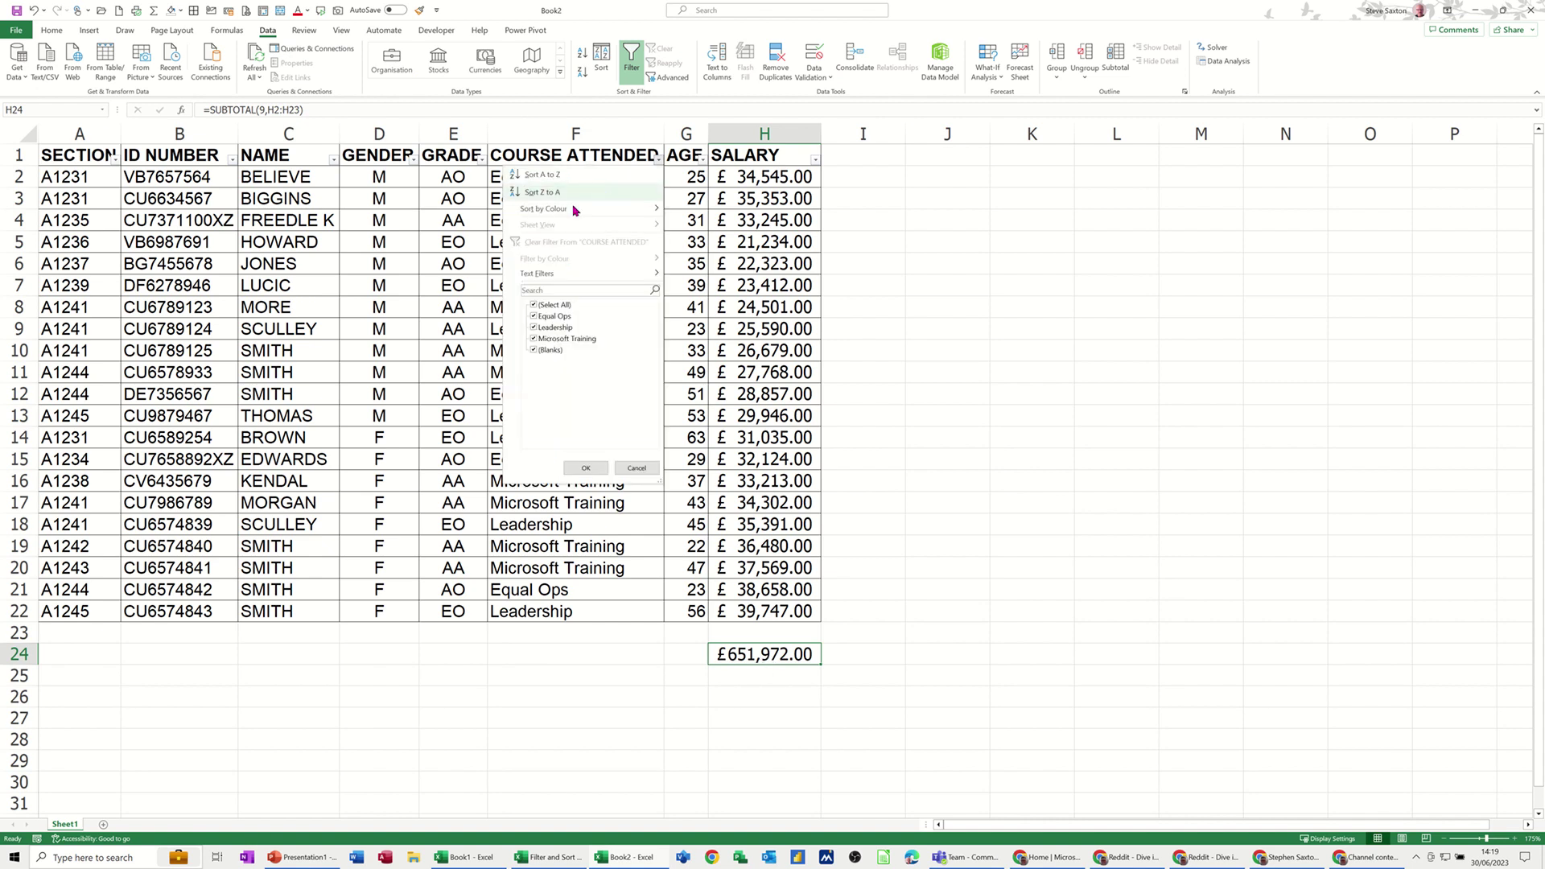
click(536, 306)
click(536, 316)
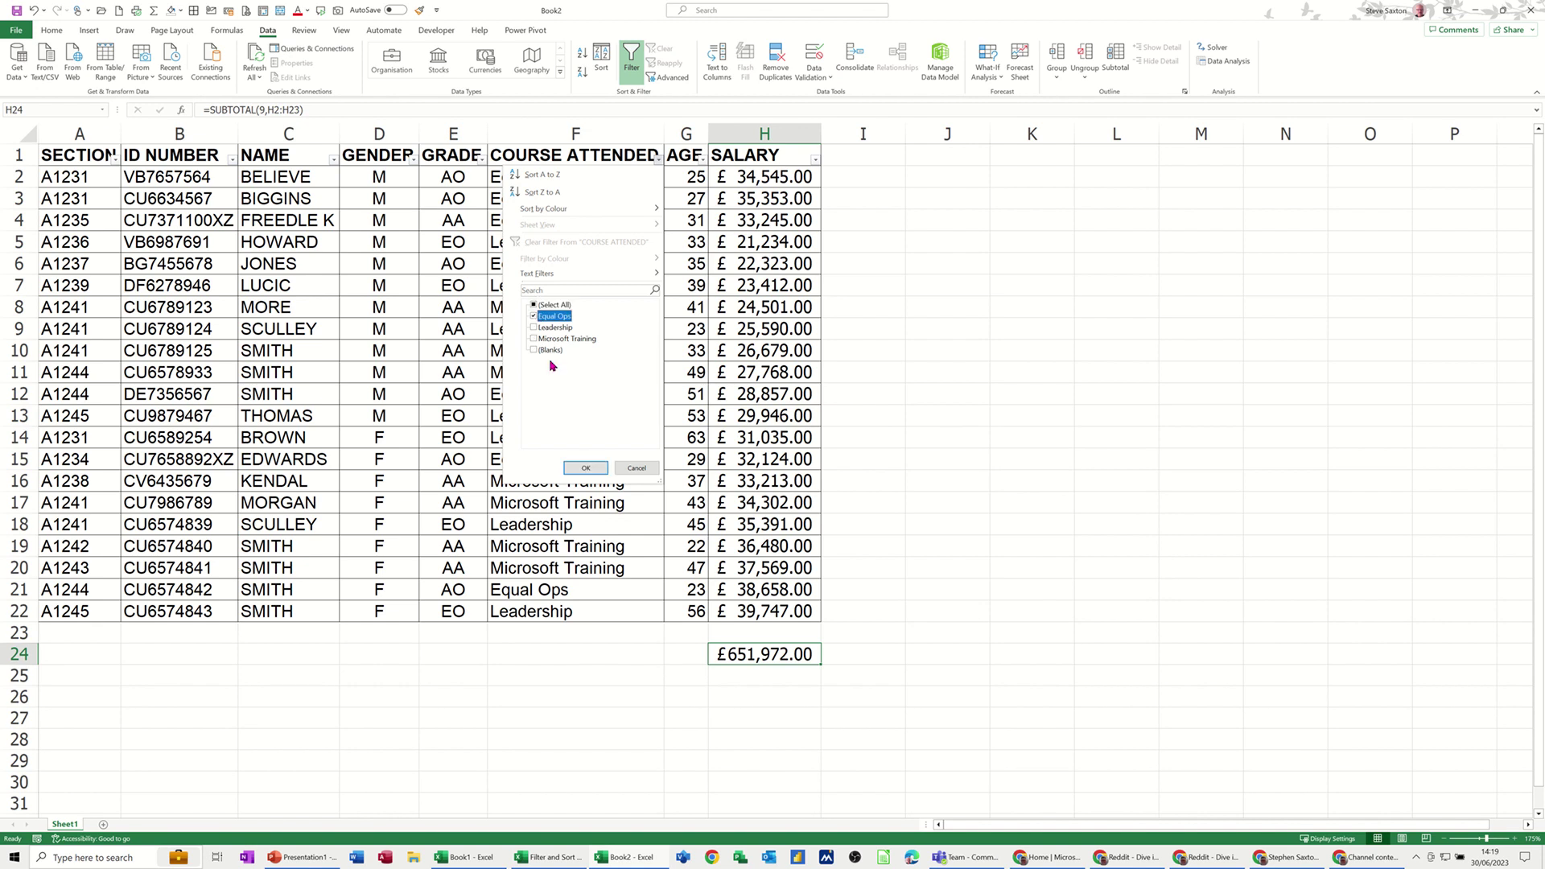
click(586, 467)
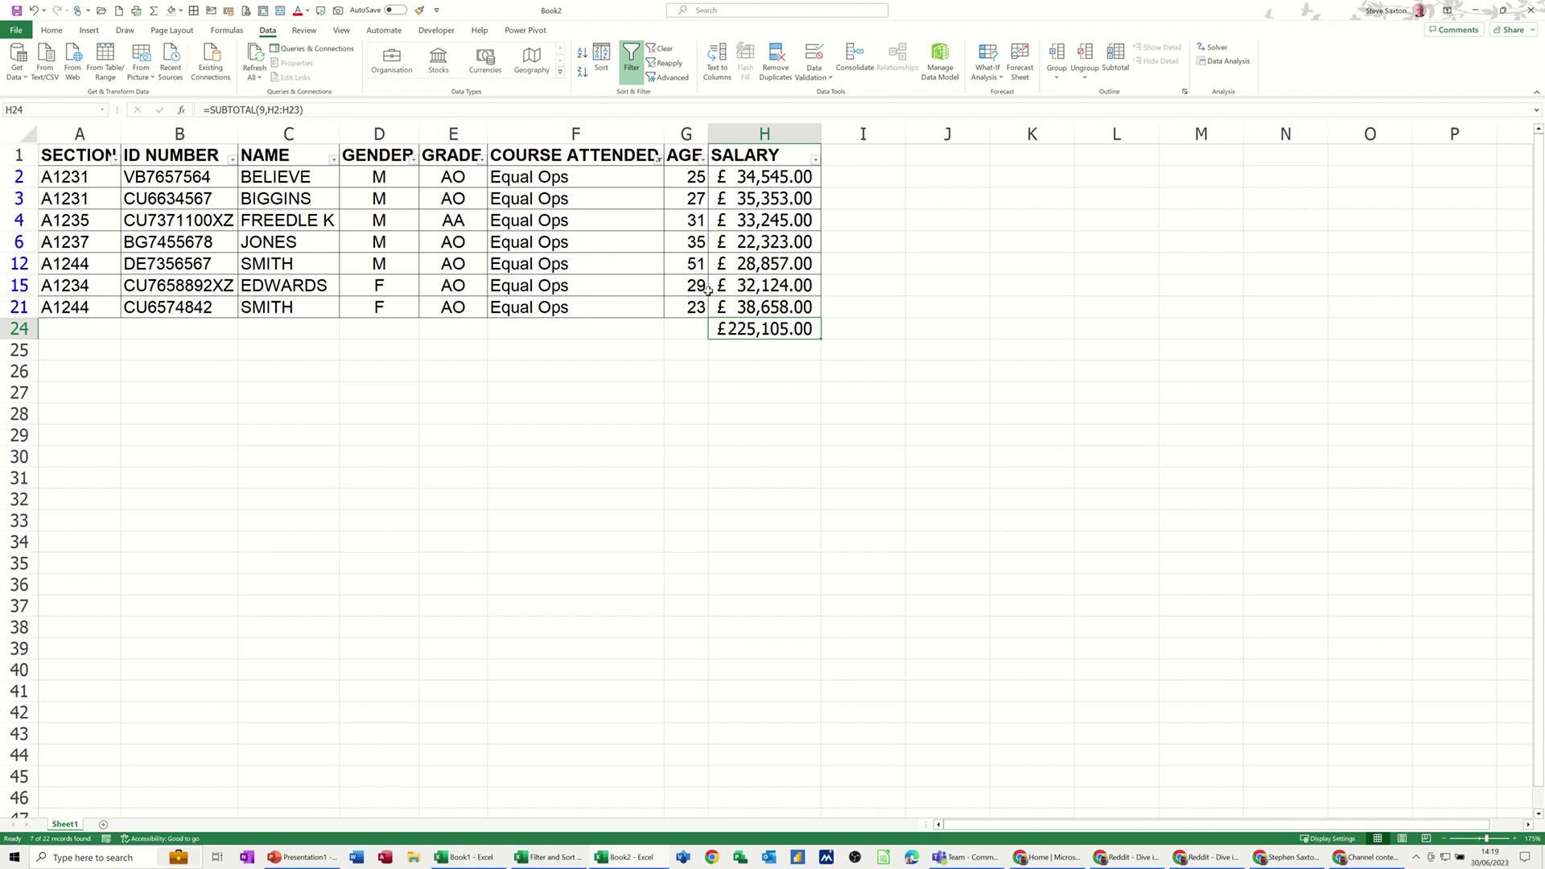
Step: Clear the filter and delete the old subtotal in H24
click(655, 50)
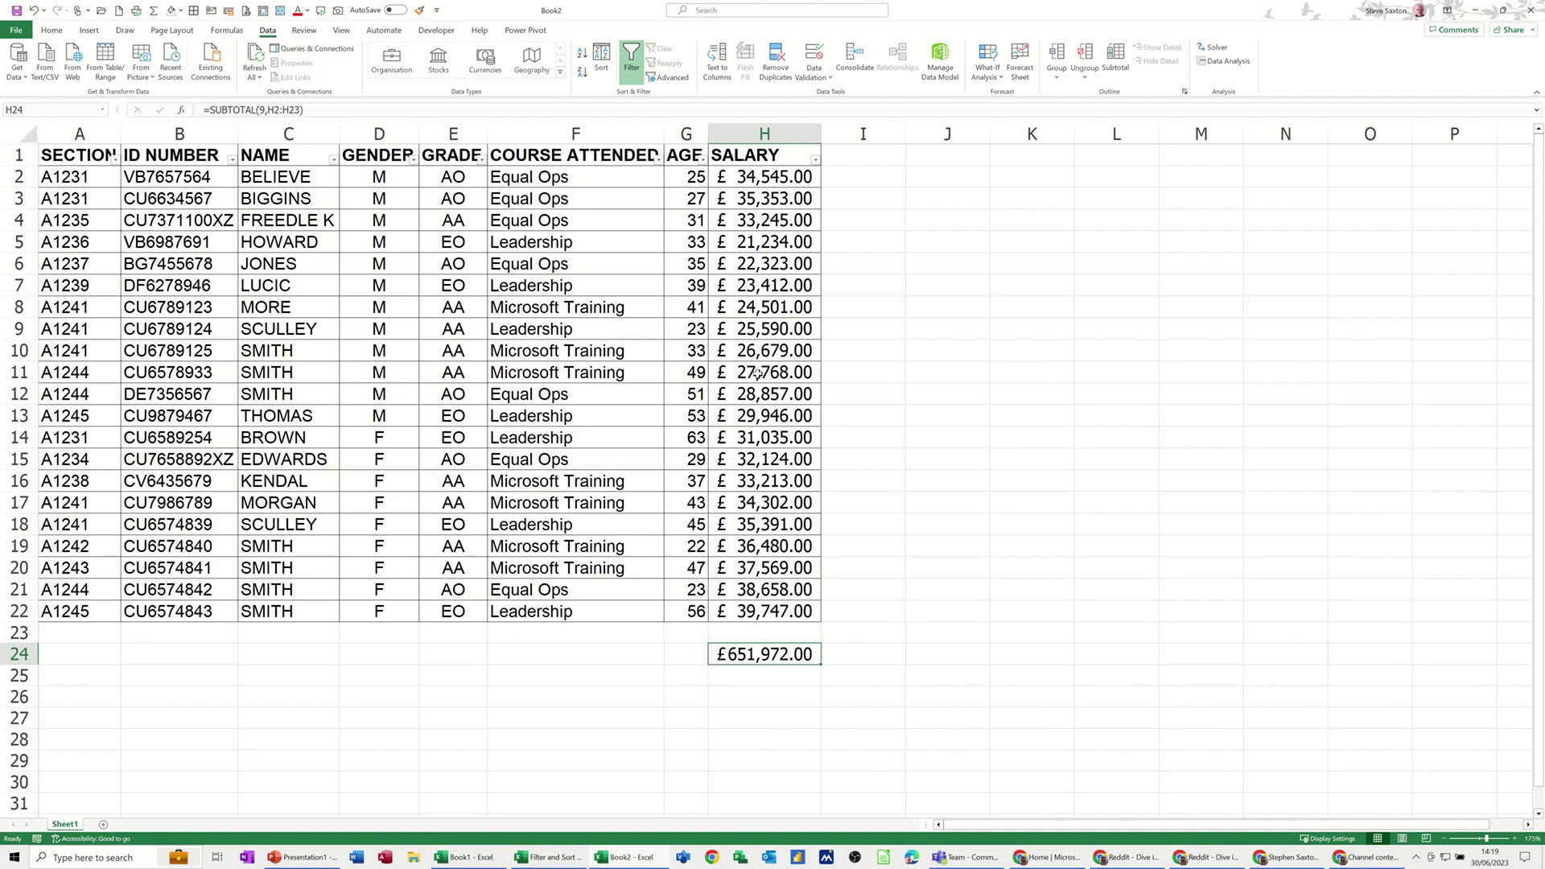
key(Delete)
click(756, 328)
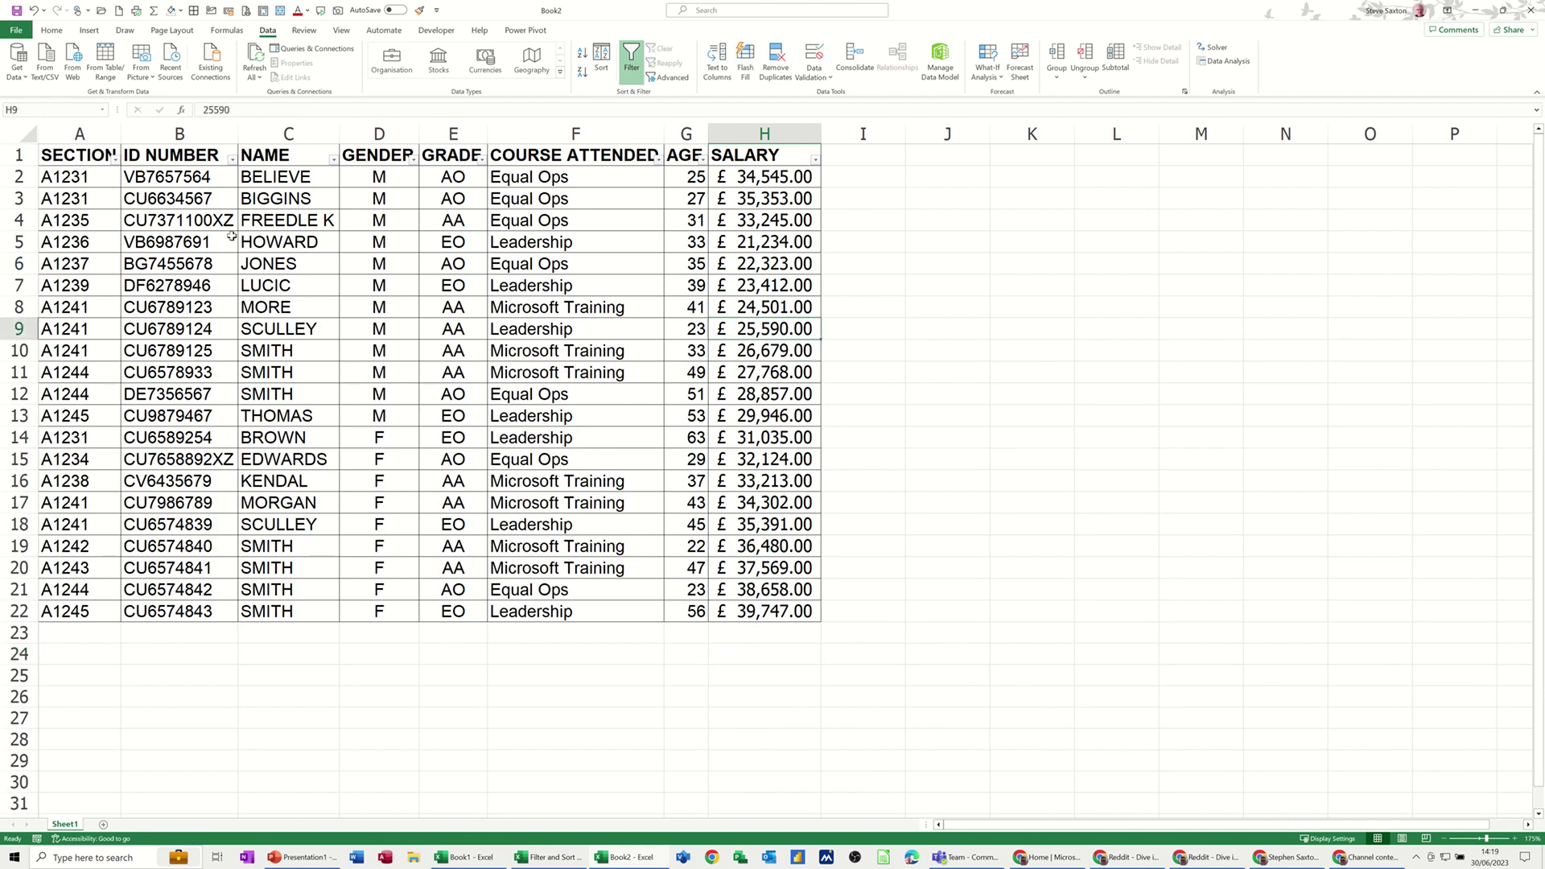
Step: Choose a dark blue style from Format as Table for the salary list
click(54, 31)
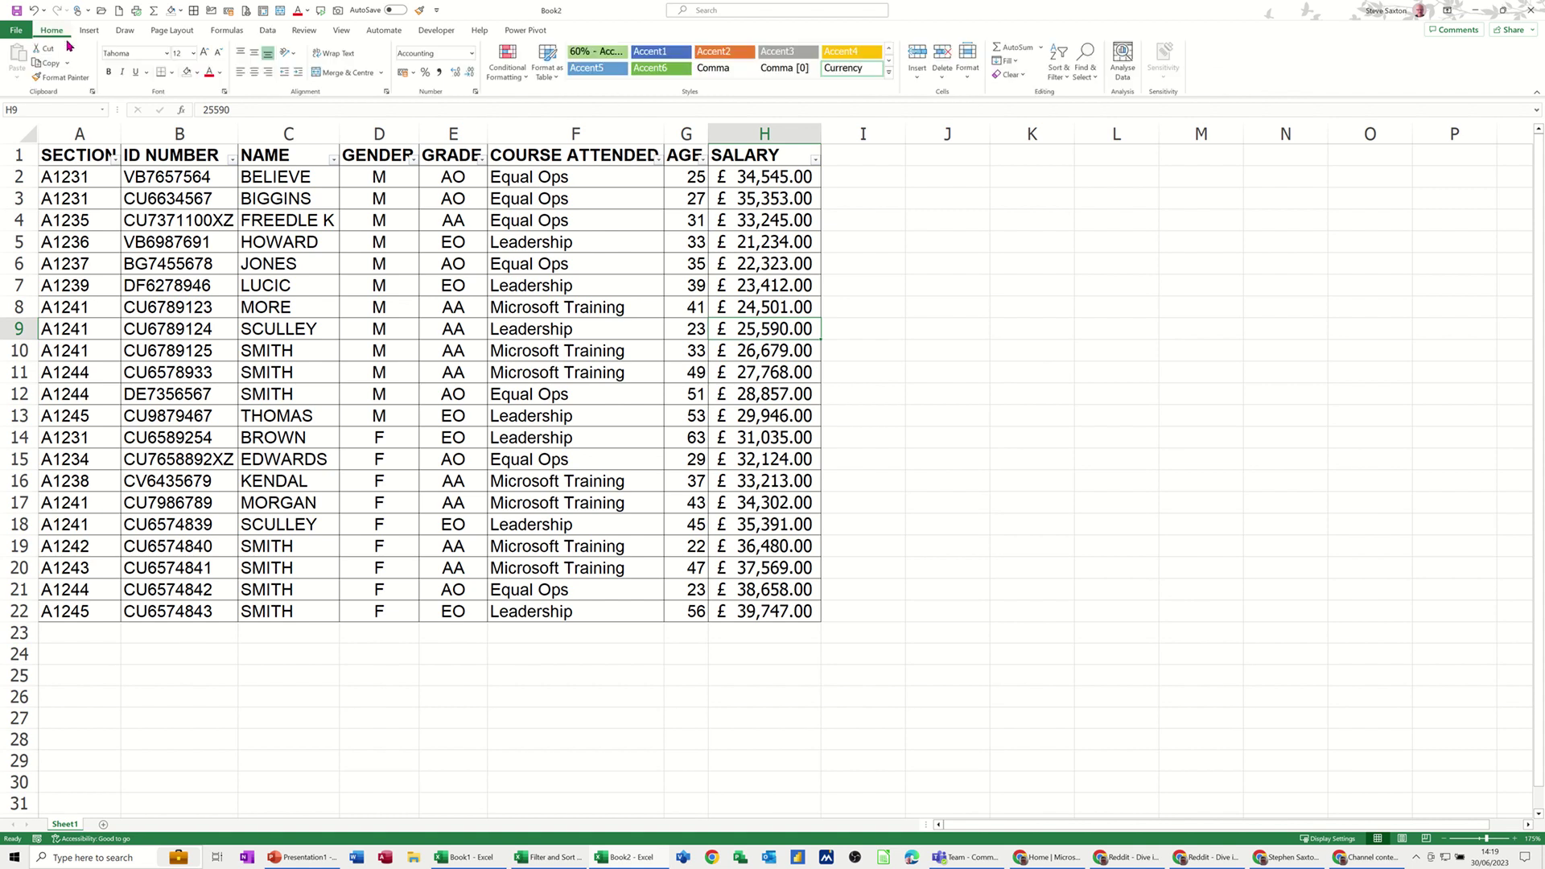
click(551, 56)
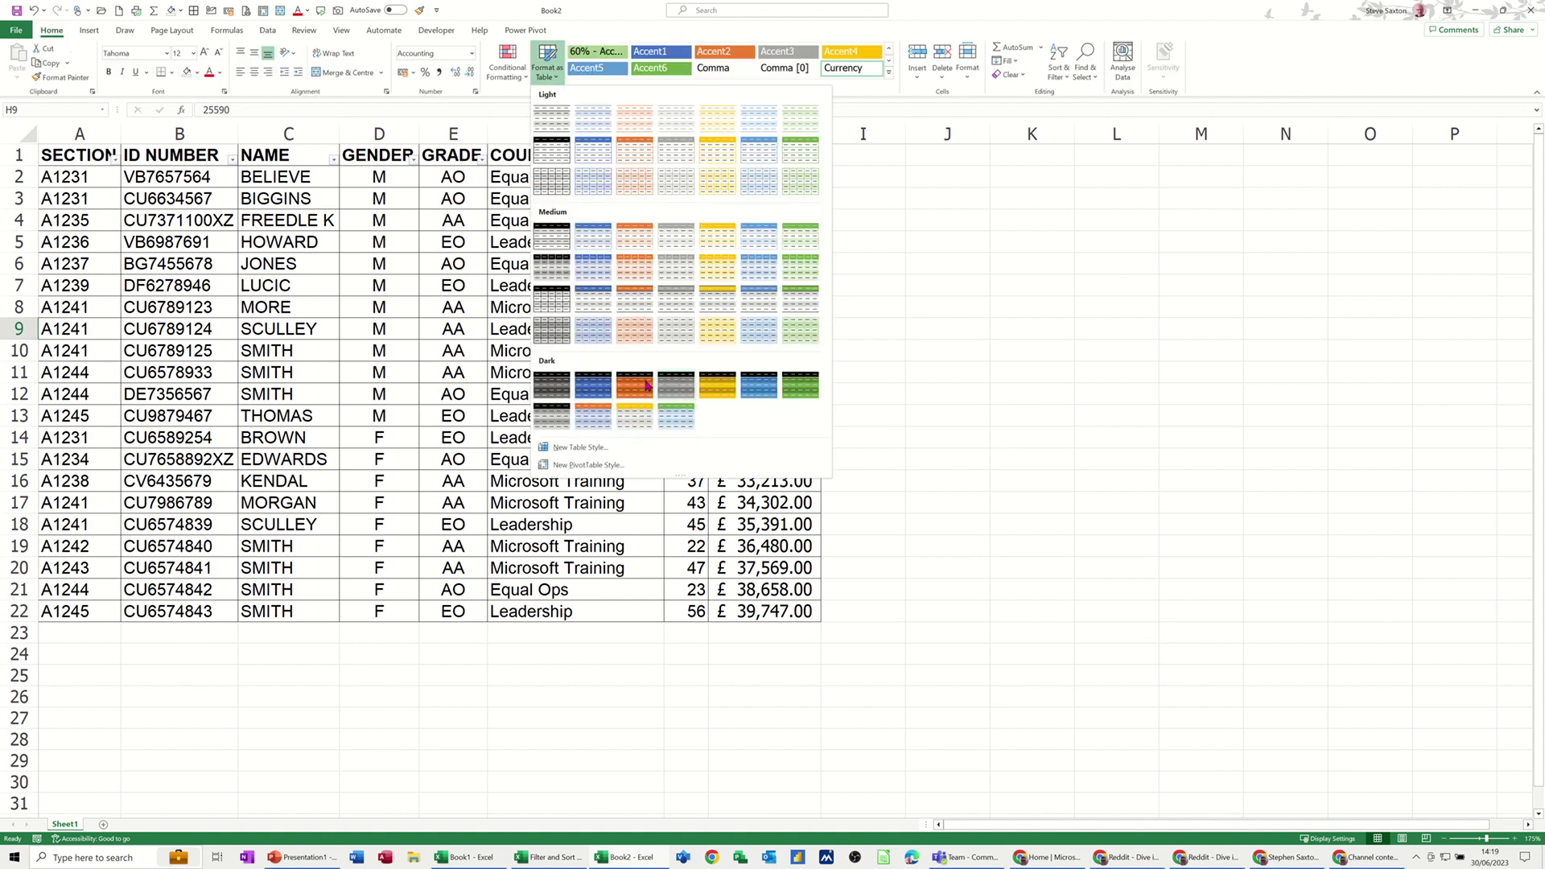
click(593, 387)
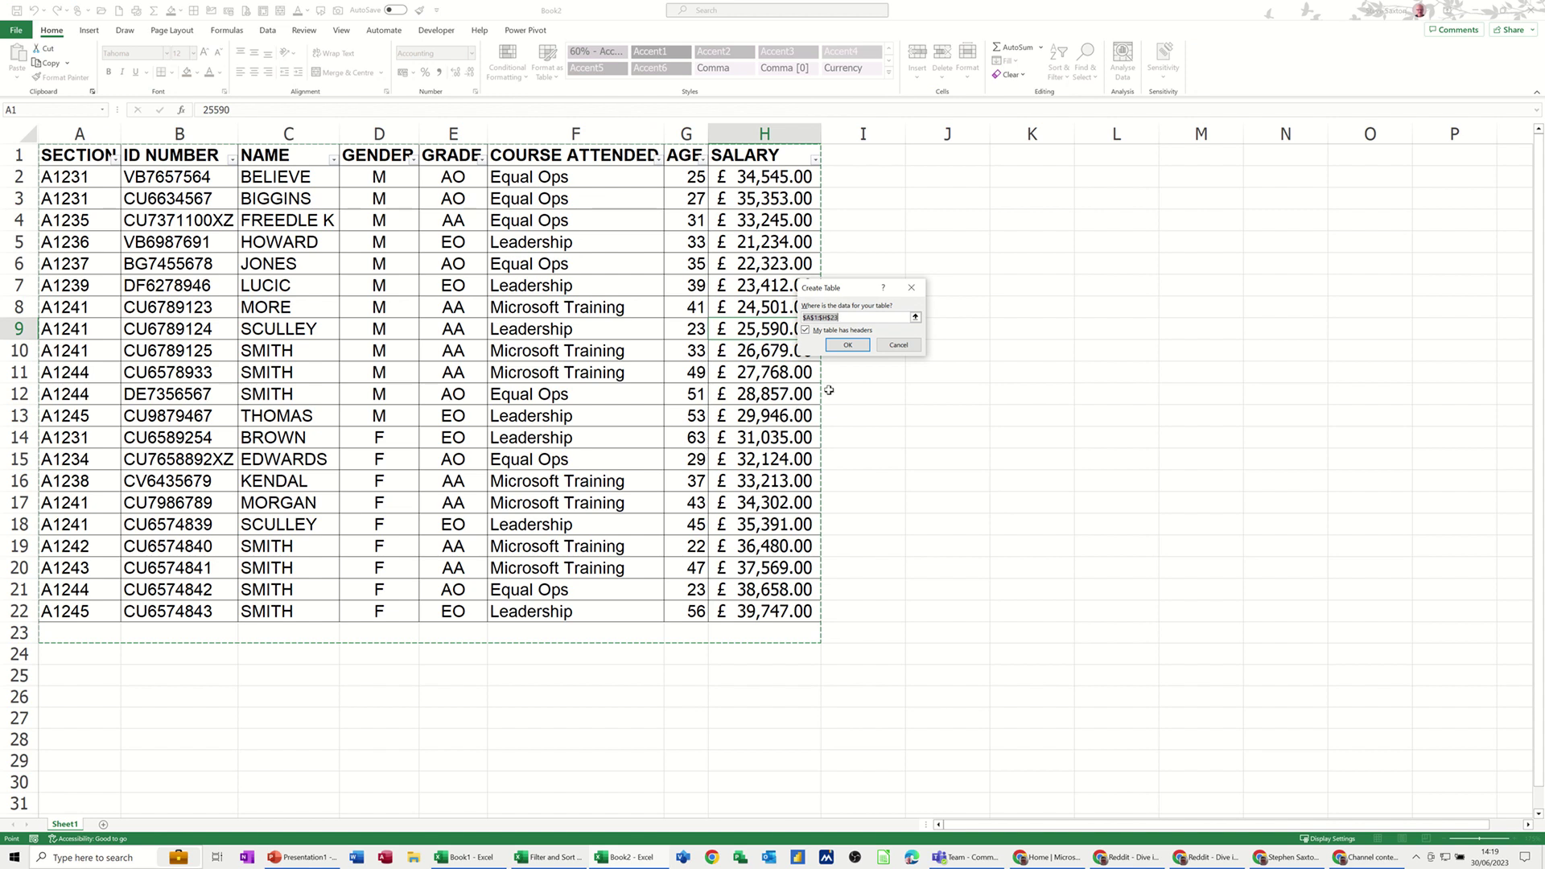
Step: Confirm creating the table from the proposed range
click(850, 346)
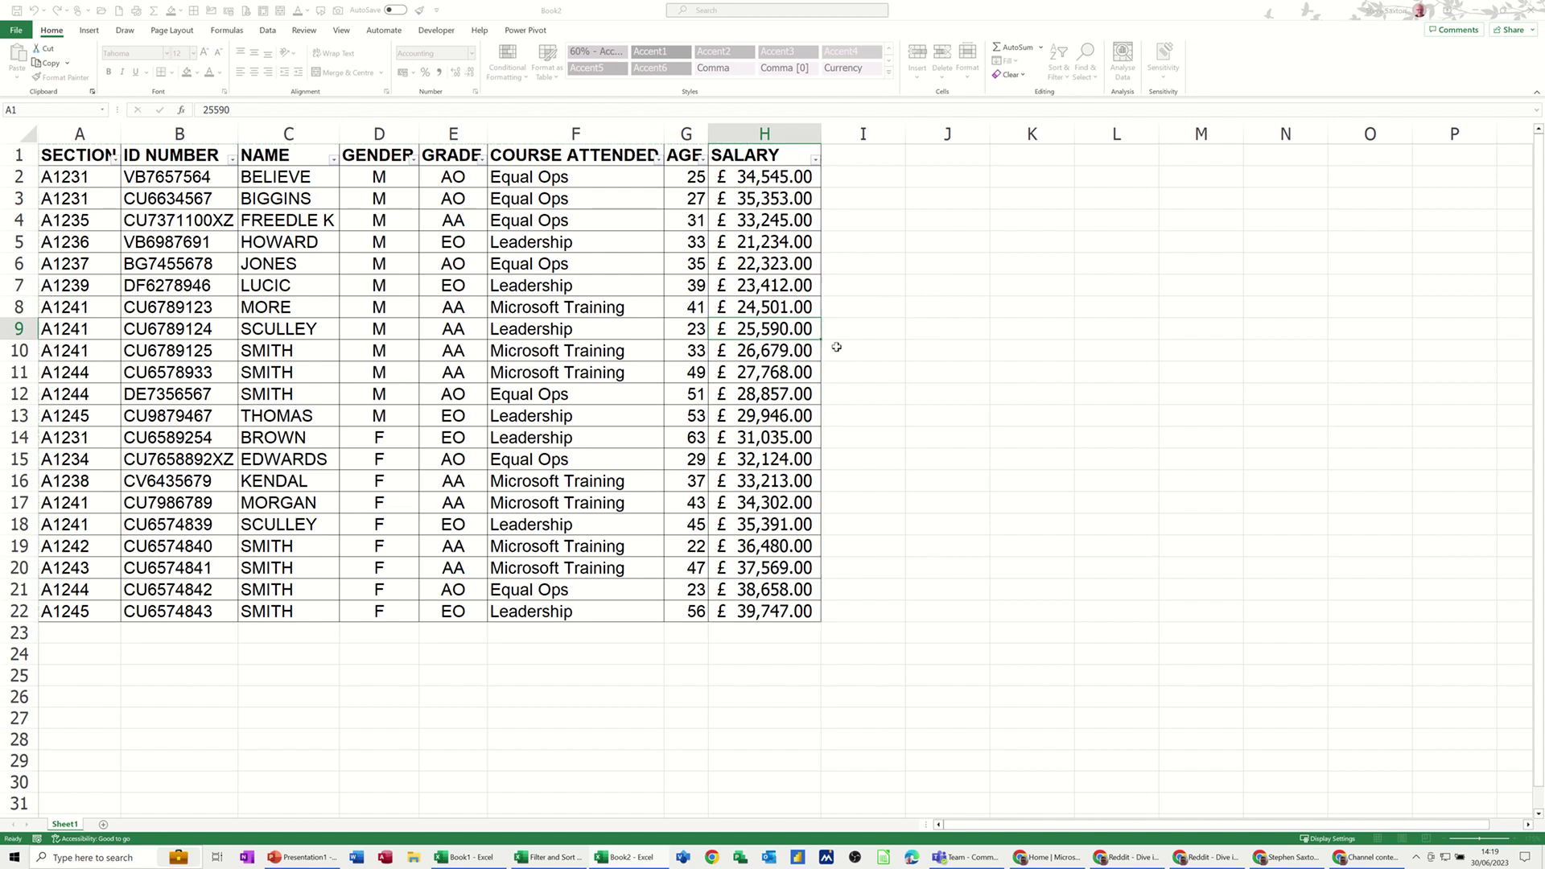
click(588, 338)
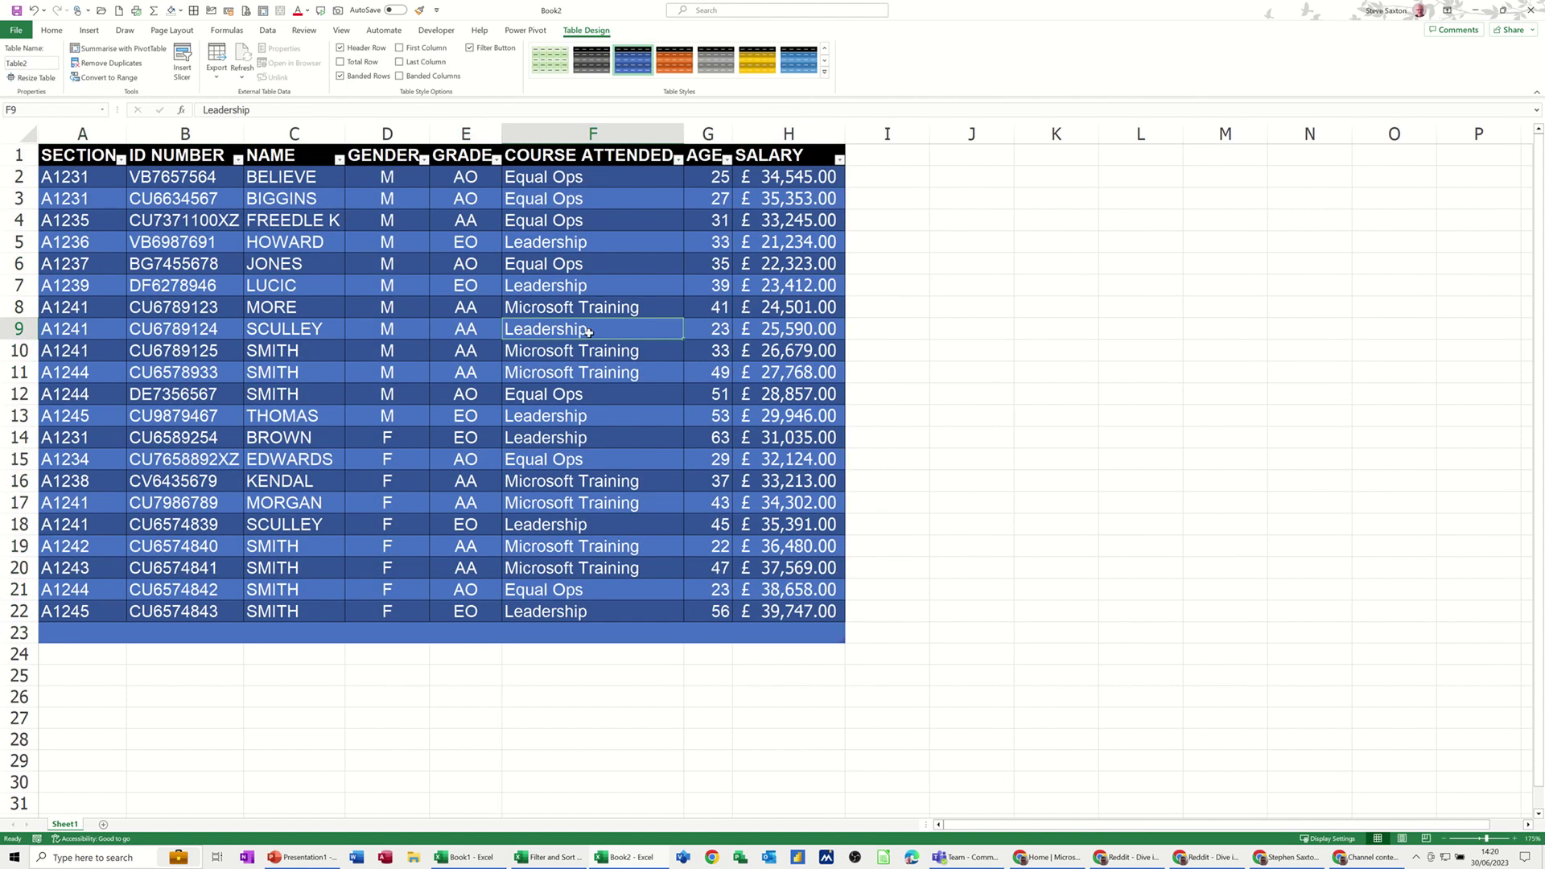
click(785, 637)
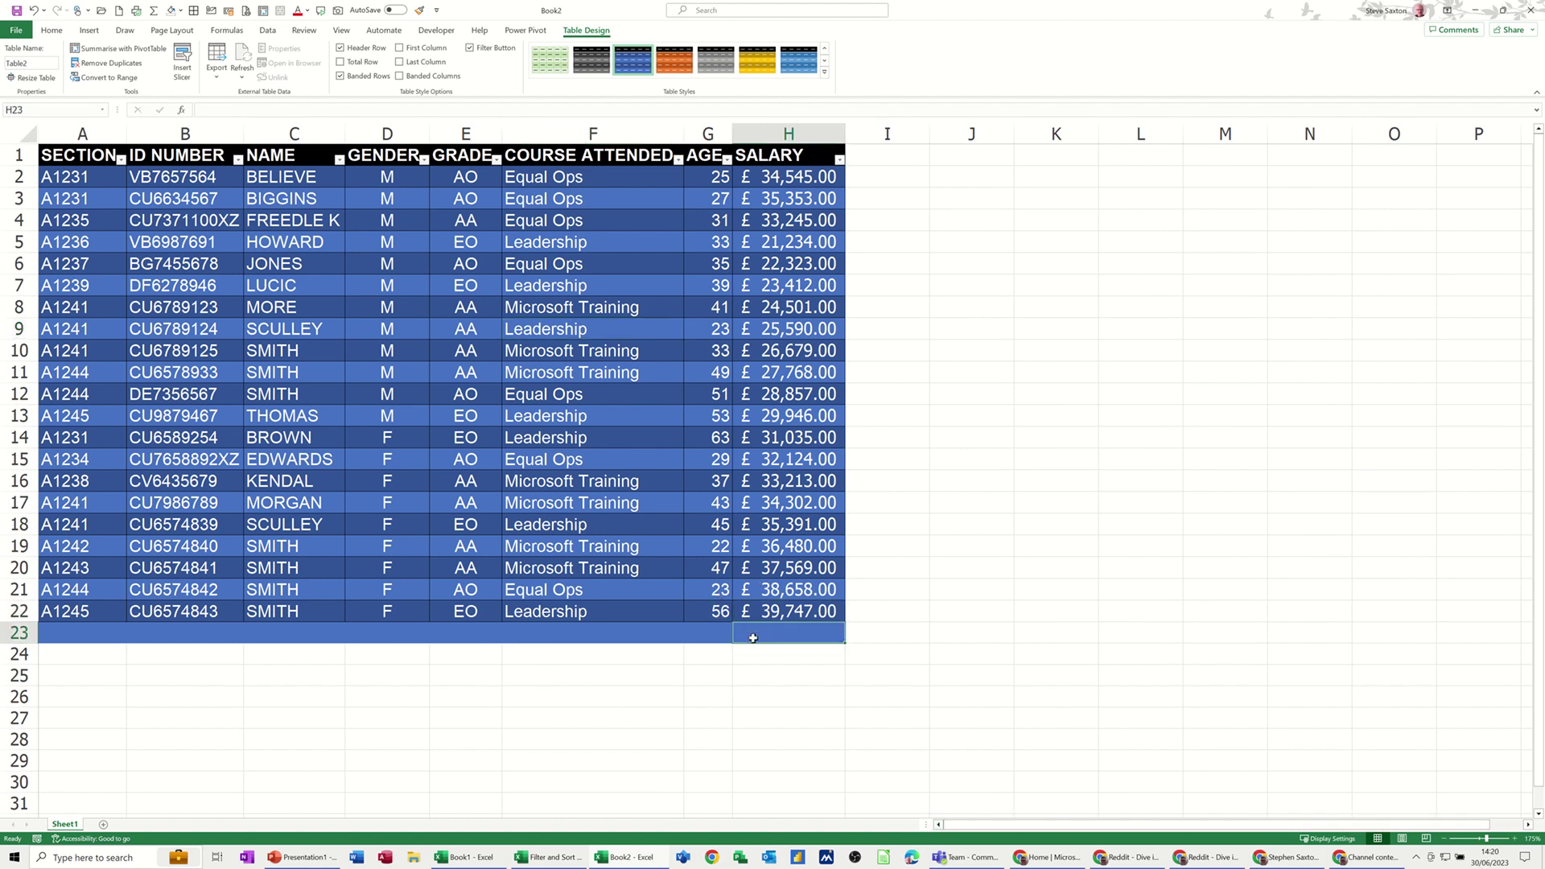
click(96, 634)
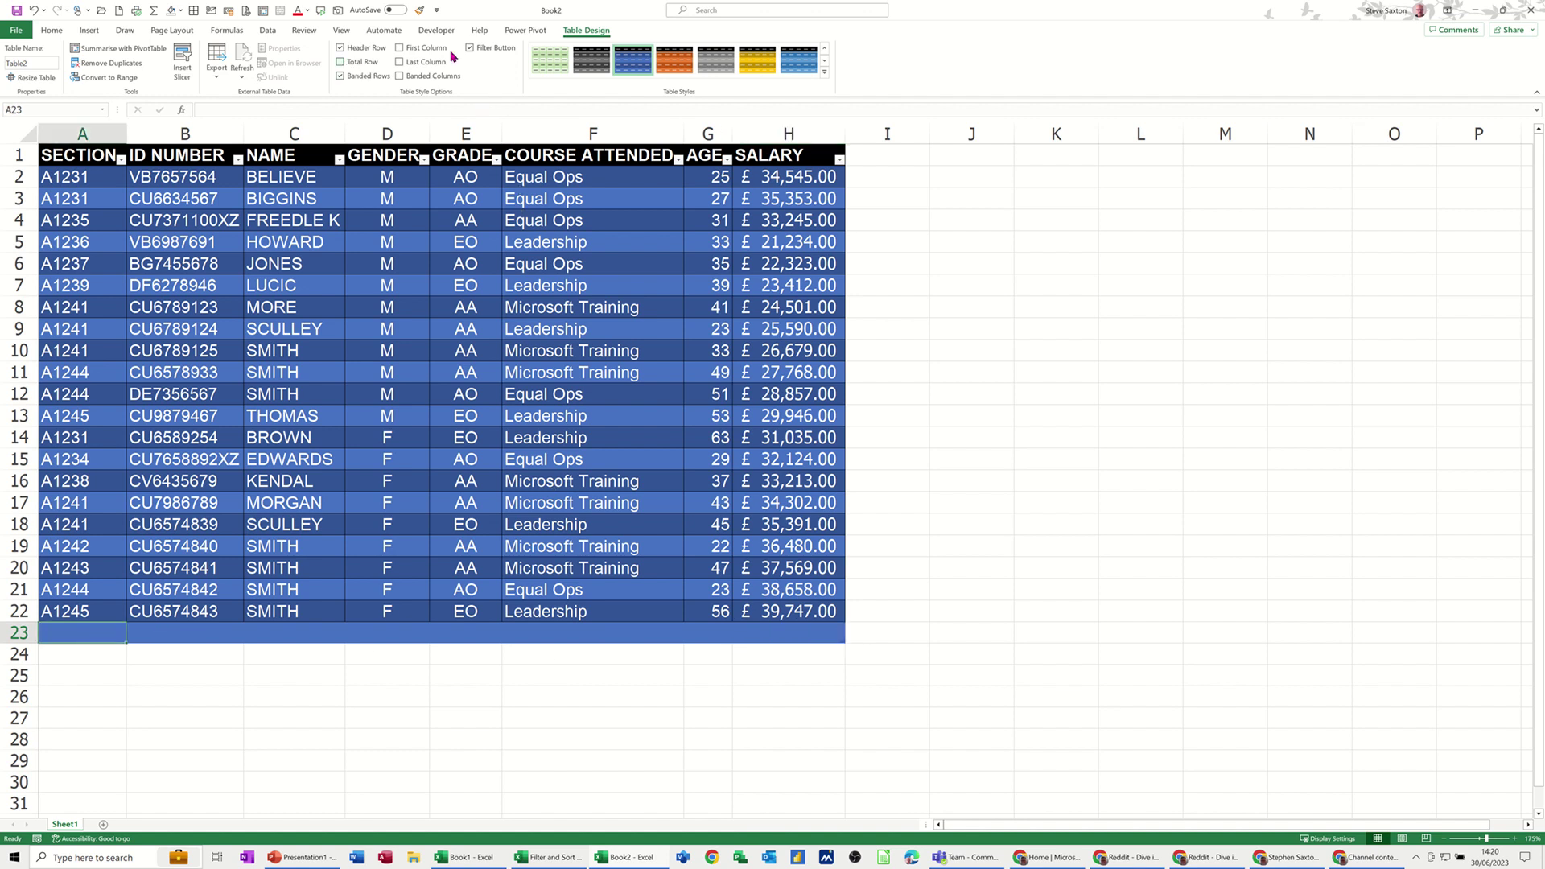
Step: Add a Total row showing £651,972.00 and widen column H to fit it
click(342, 62)
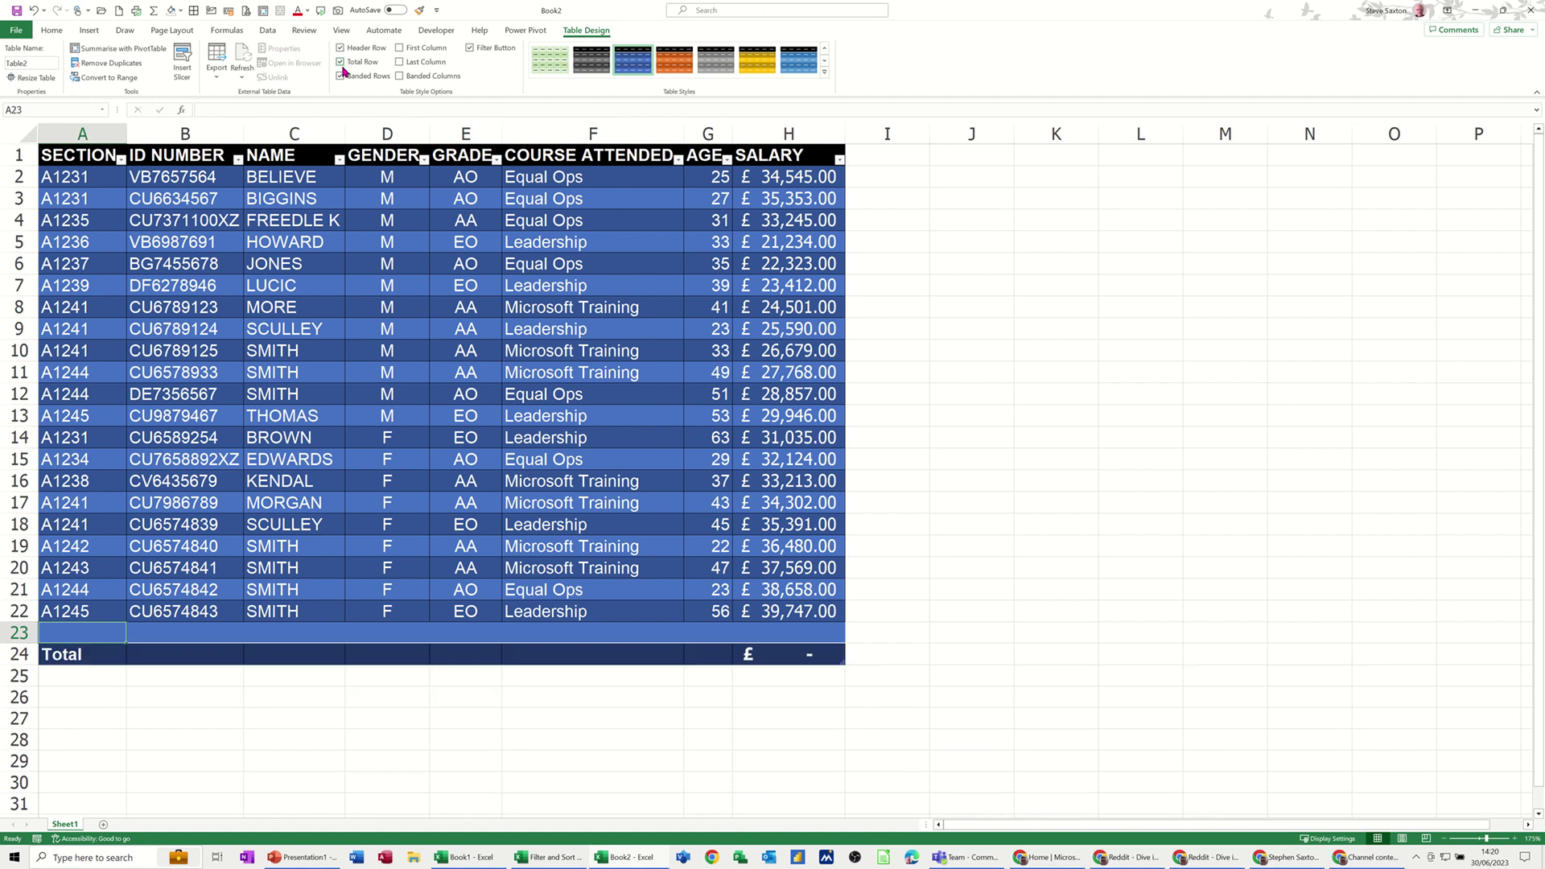
click(785, 653)
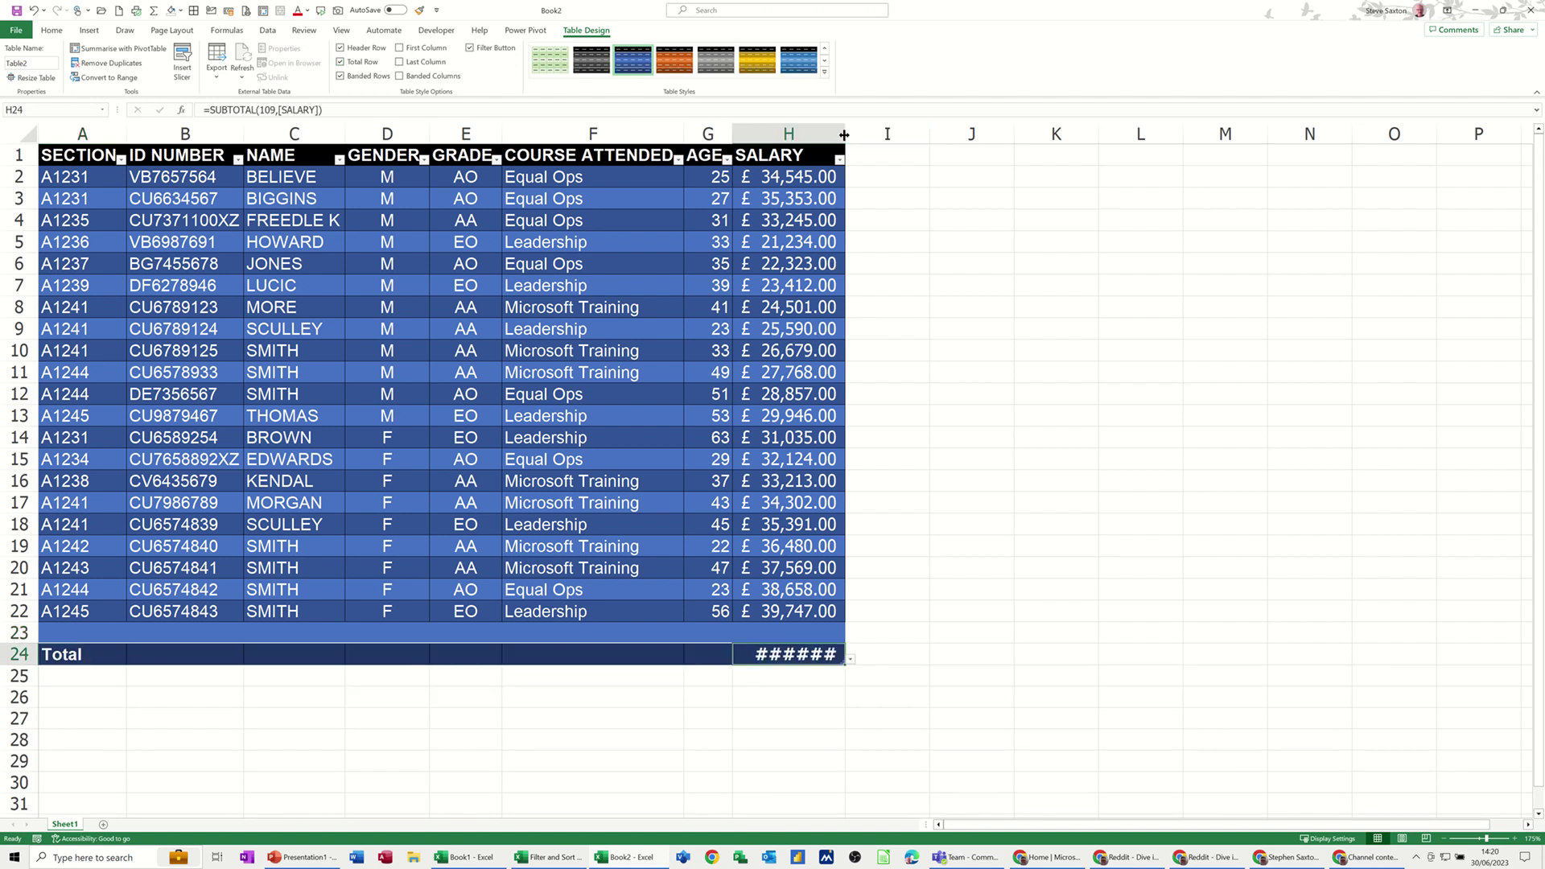
drag(845, 134, 864, 135)
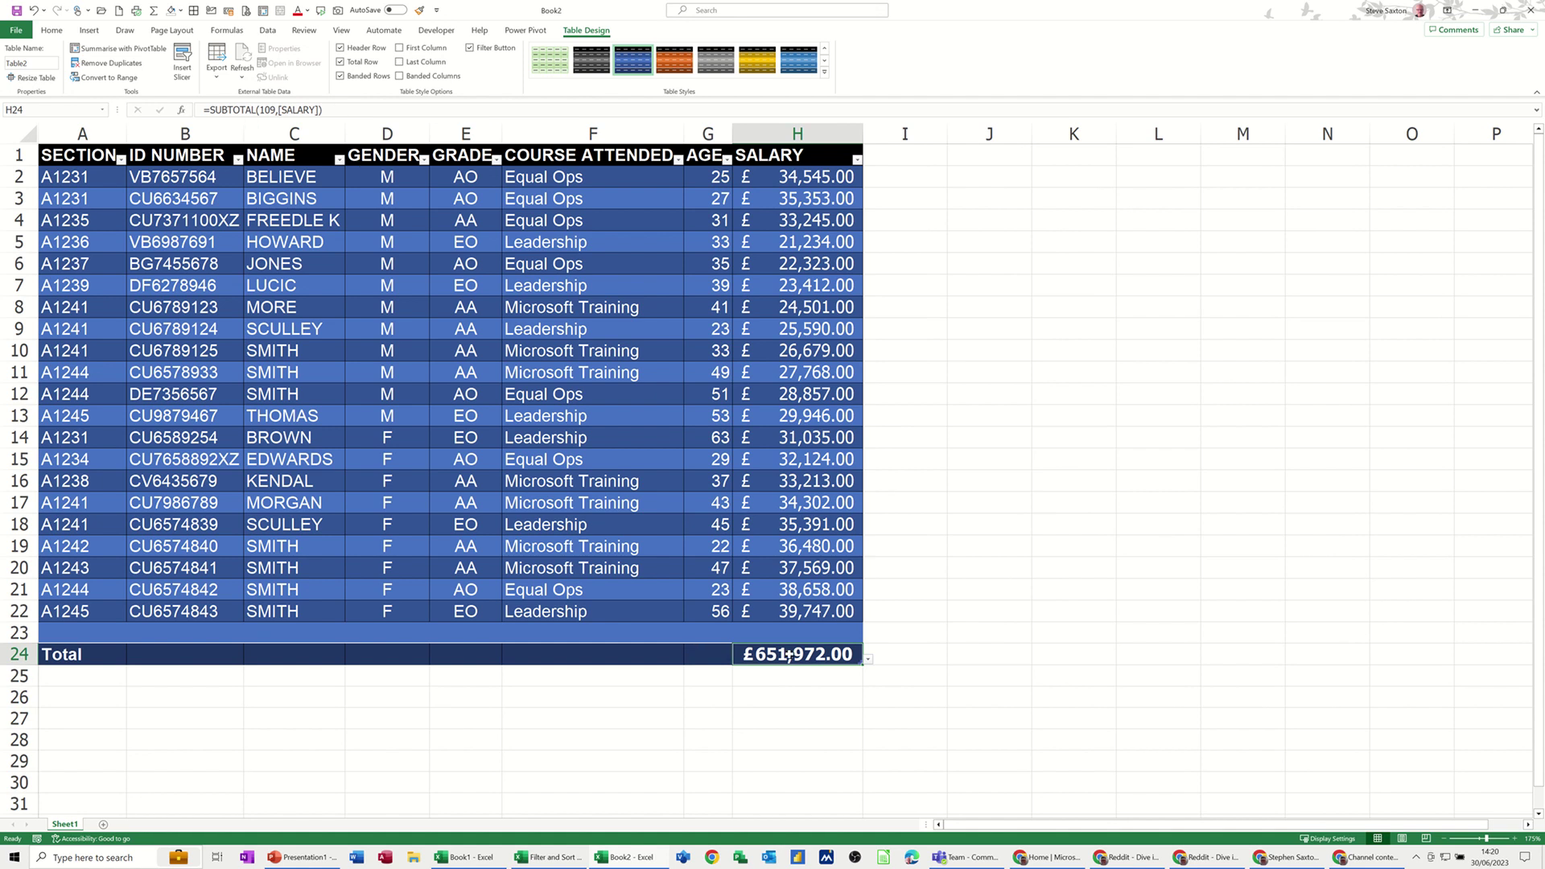
key(Delete)
key(Down)
key(Down)
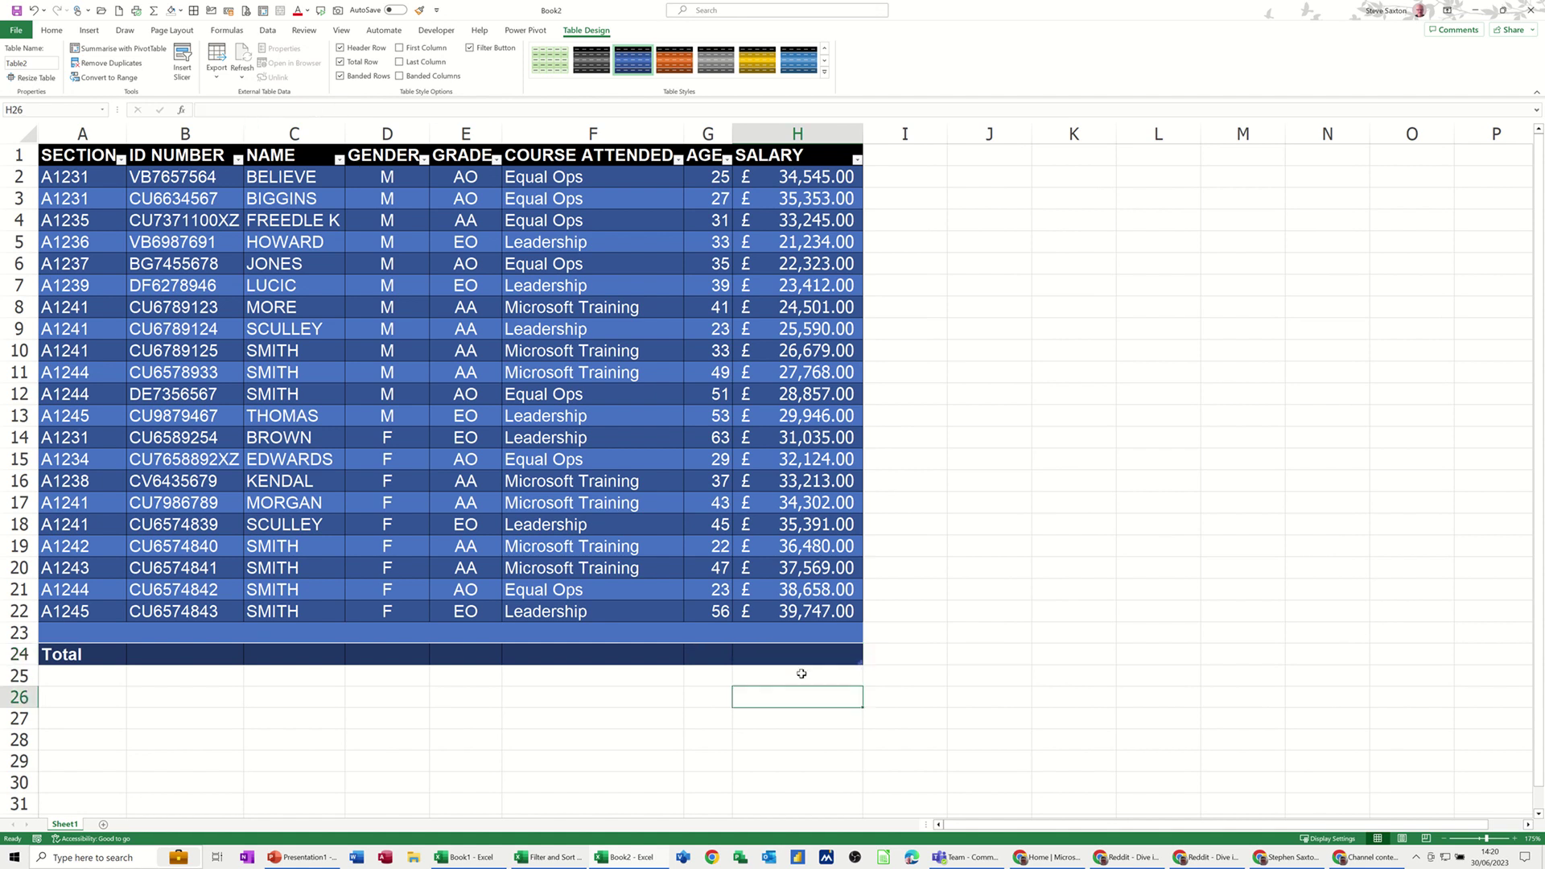
click(798, 655)
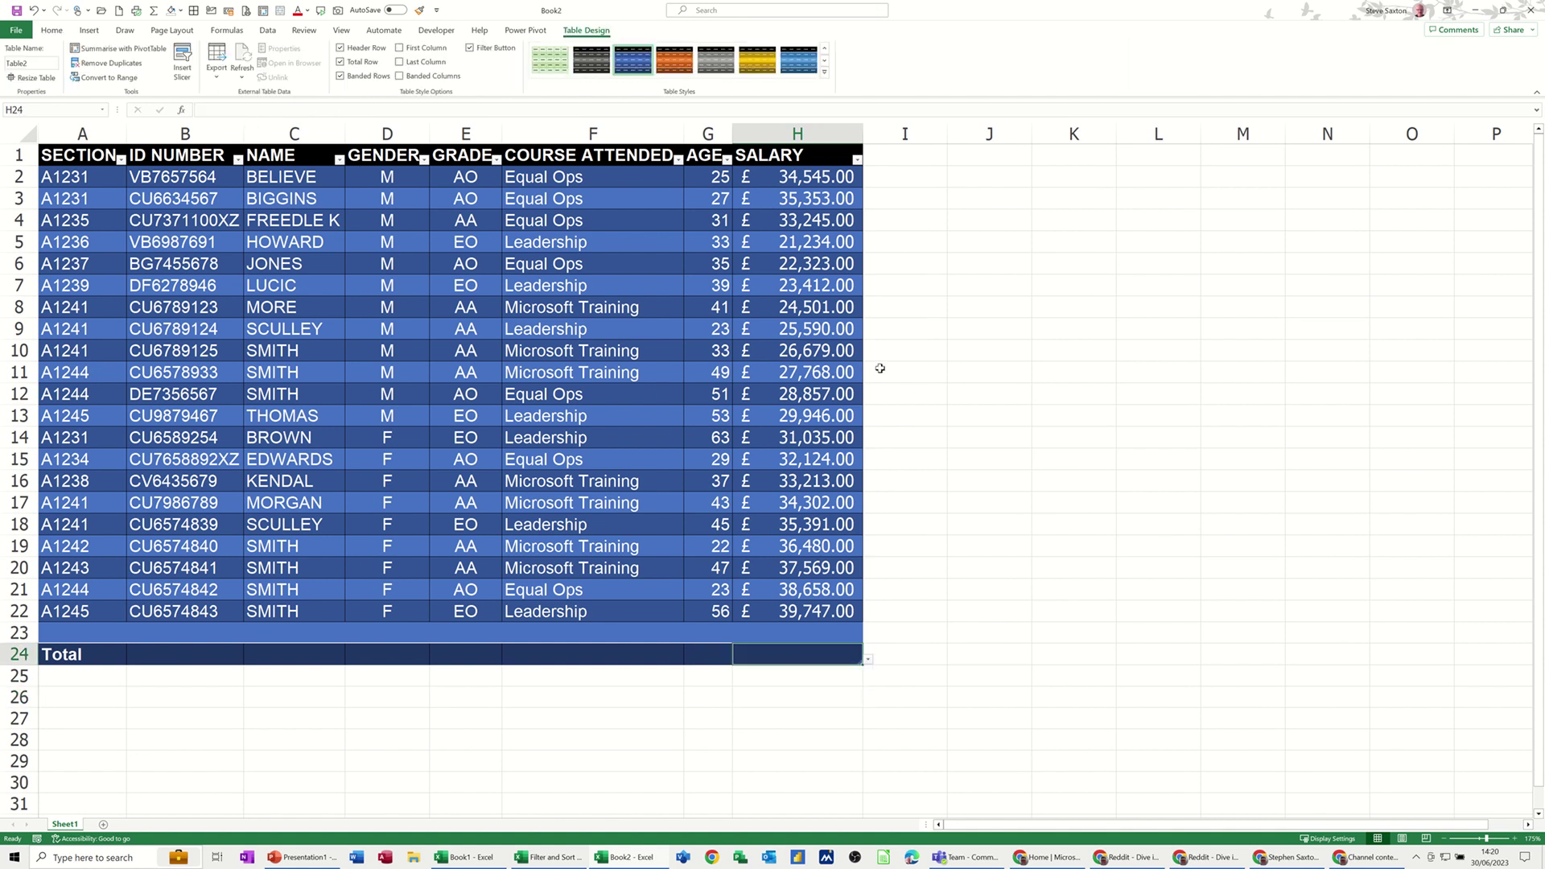
key(ctrl+z)
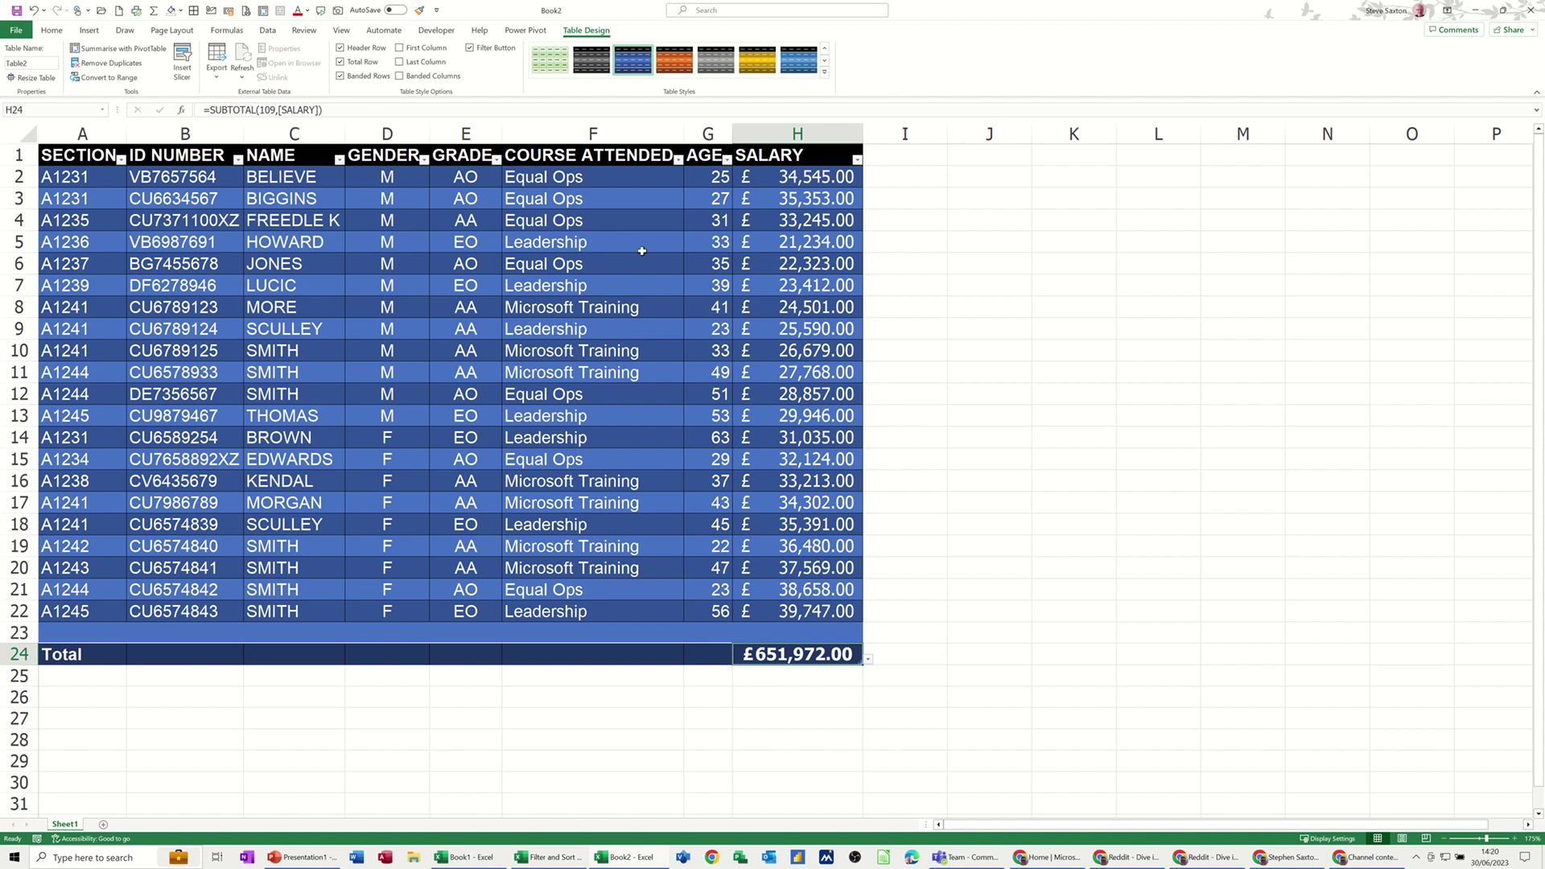
click(678, 160)
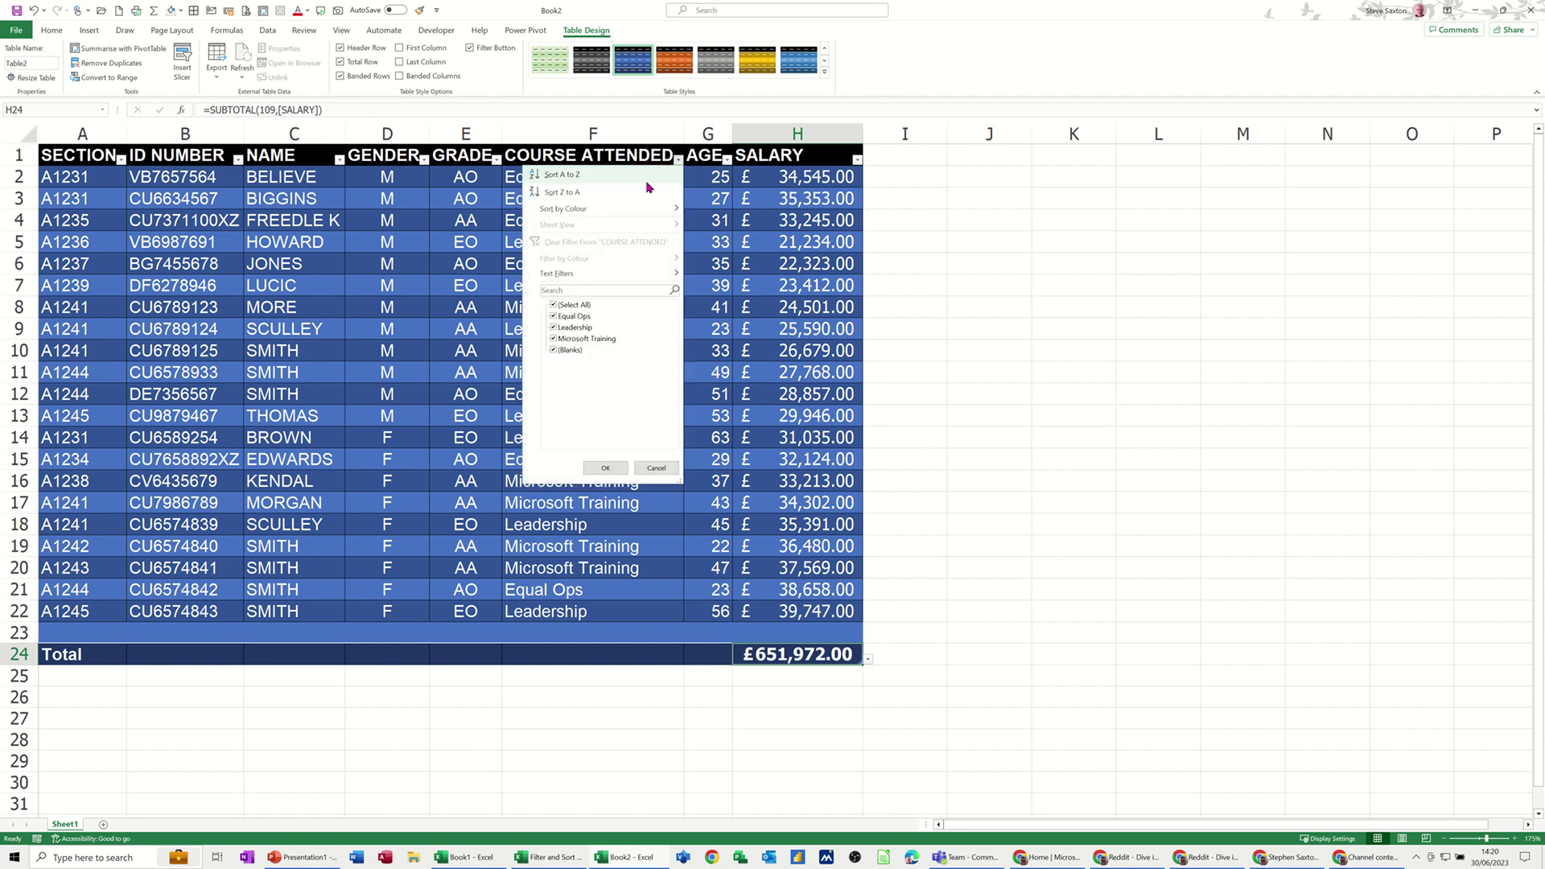
click(555, 306)
click(553, 316)
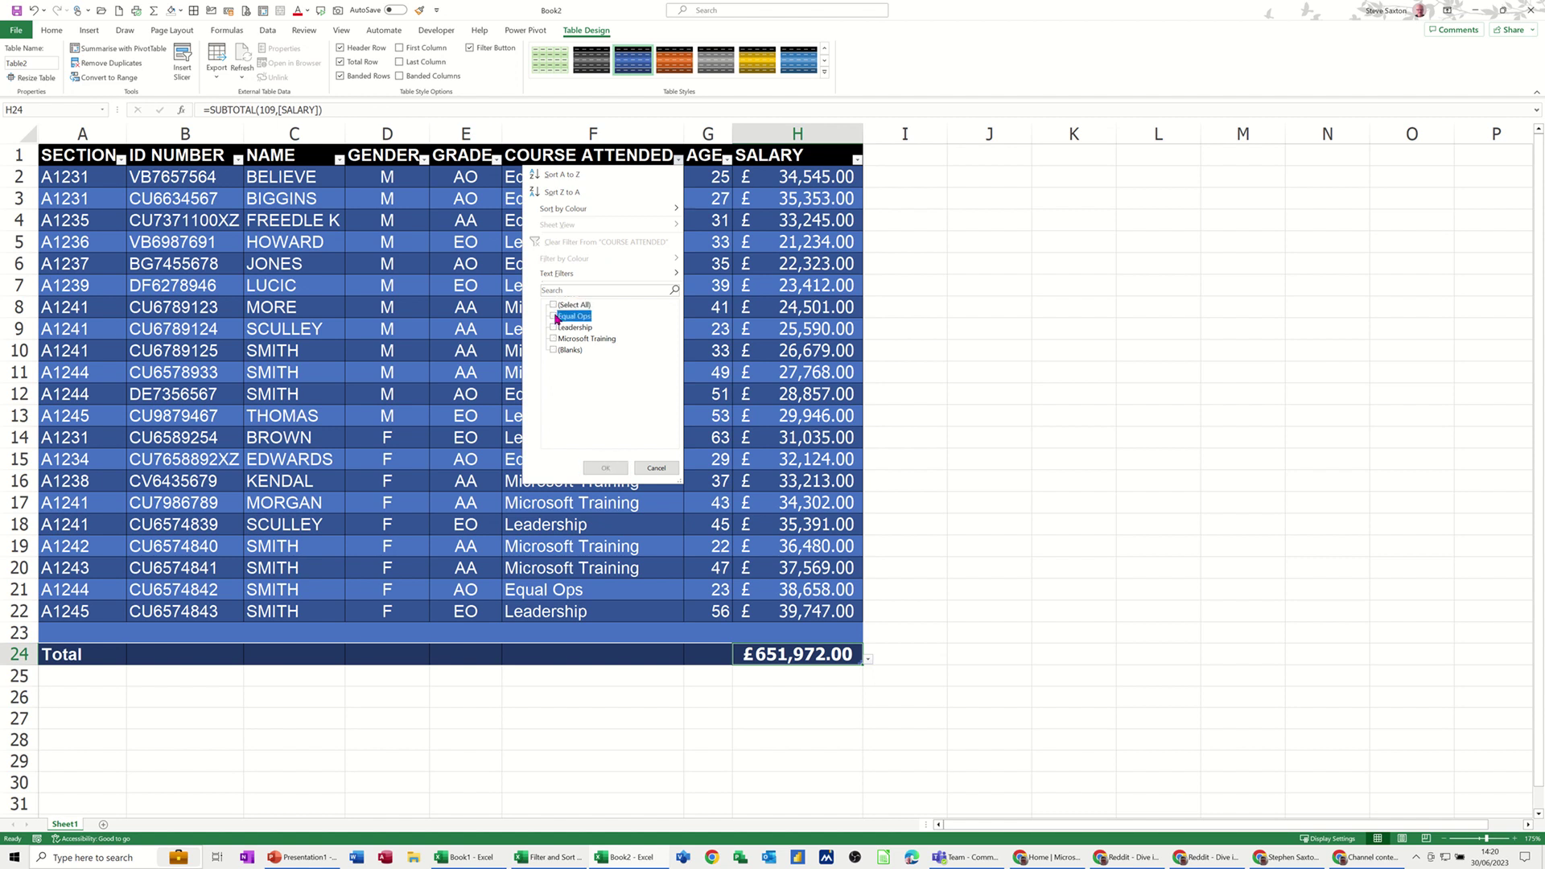
click(605, 467)
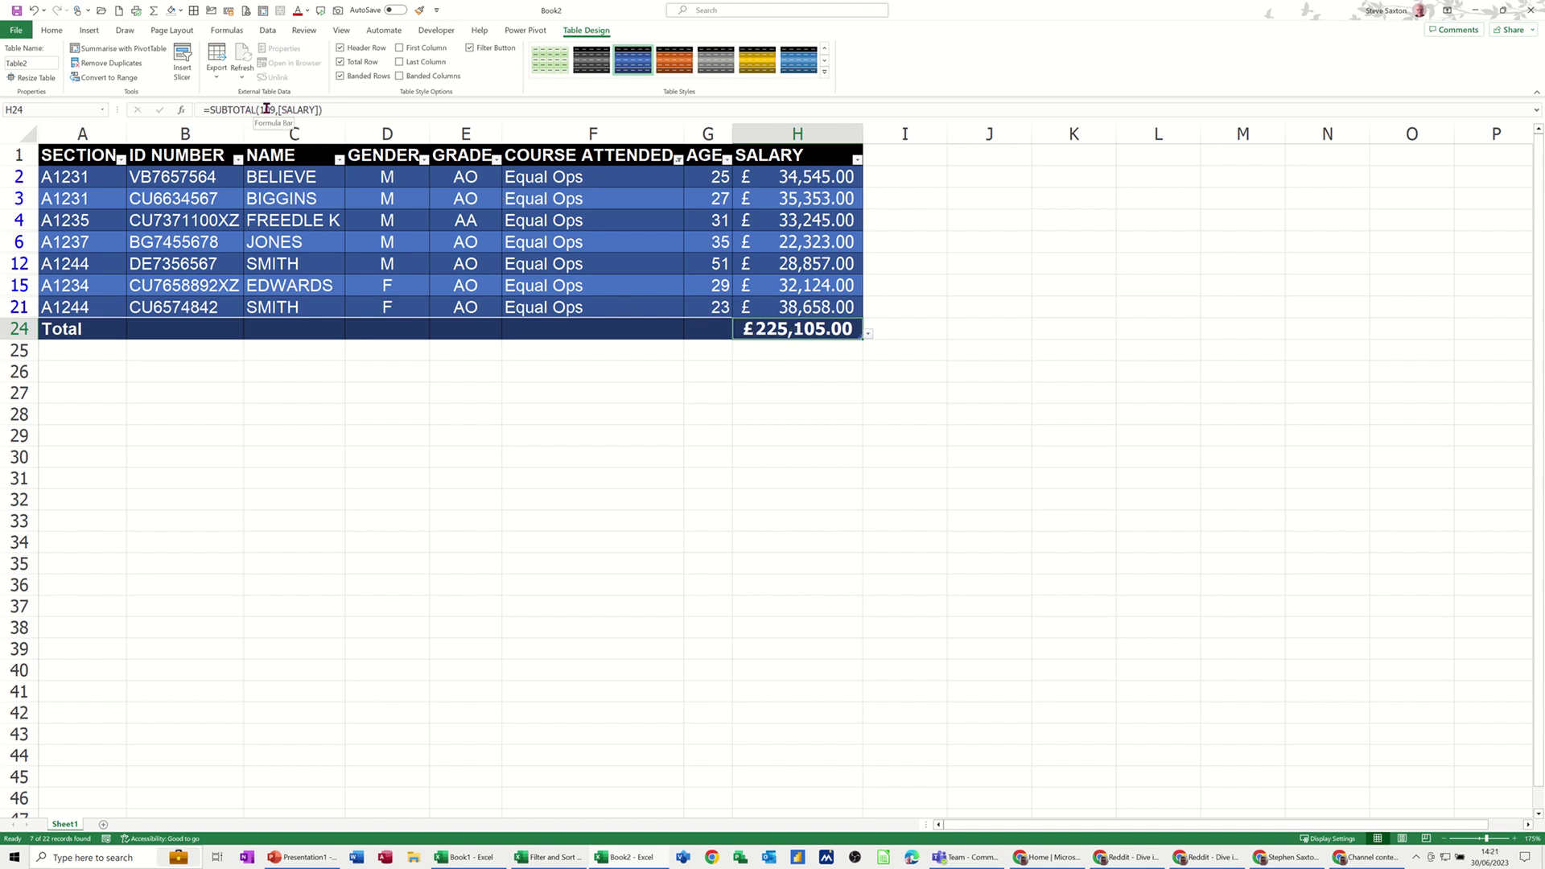
click(679, 161)
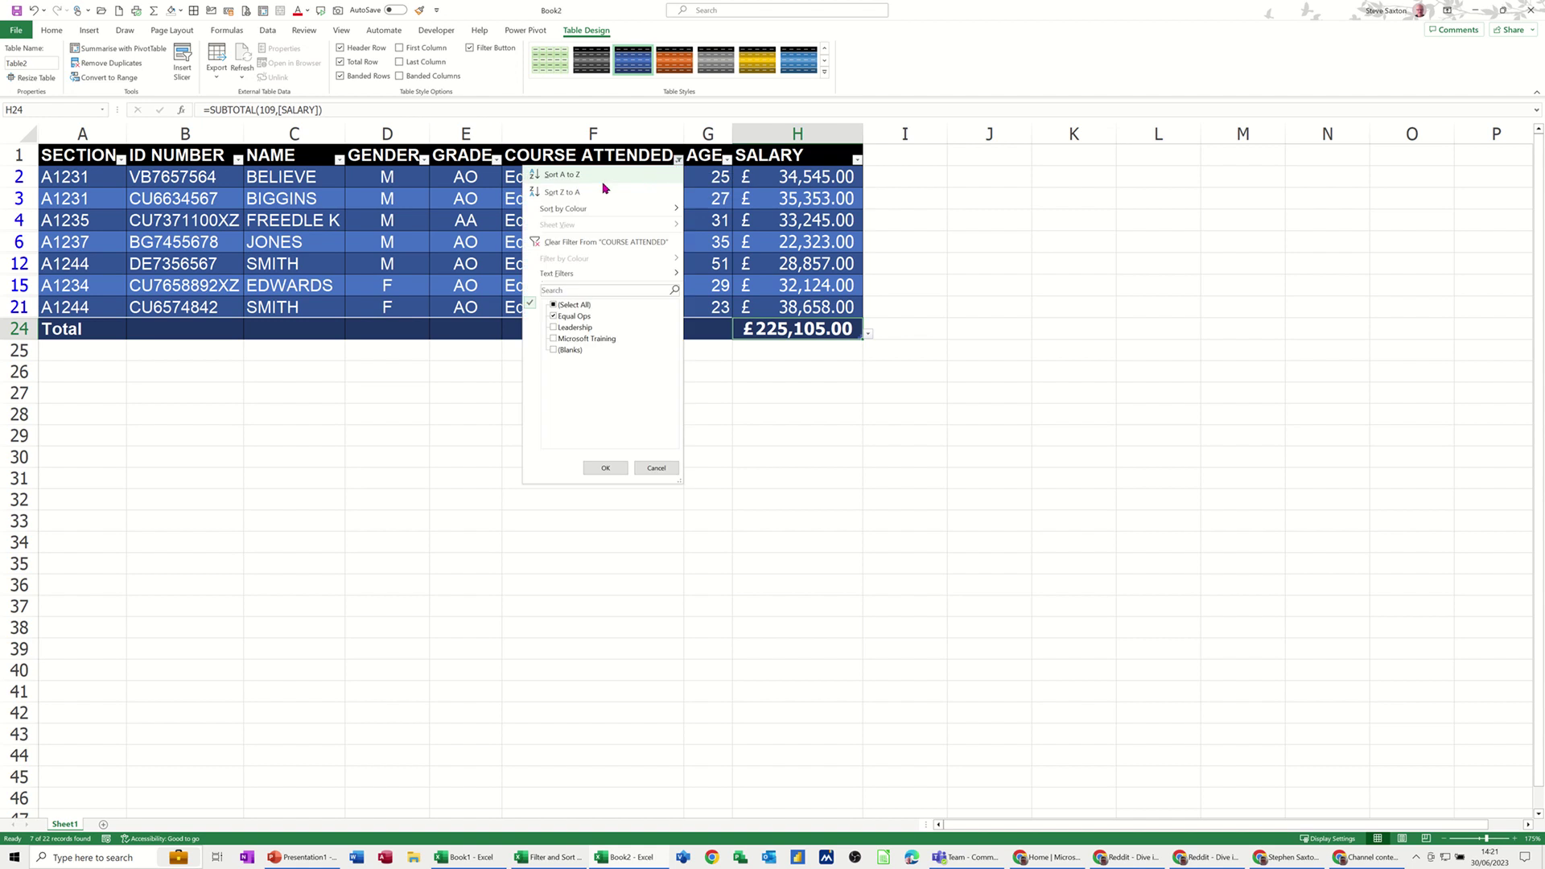
click(553, 305)
Step: Show all rows, then filter GENDER to F only so the Total reads £318,519.00
click(605, 467)
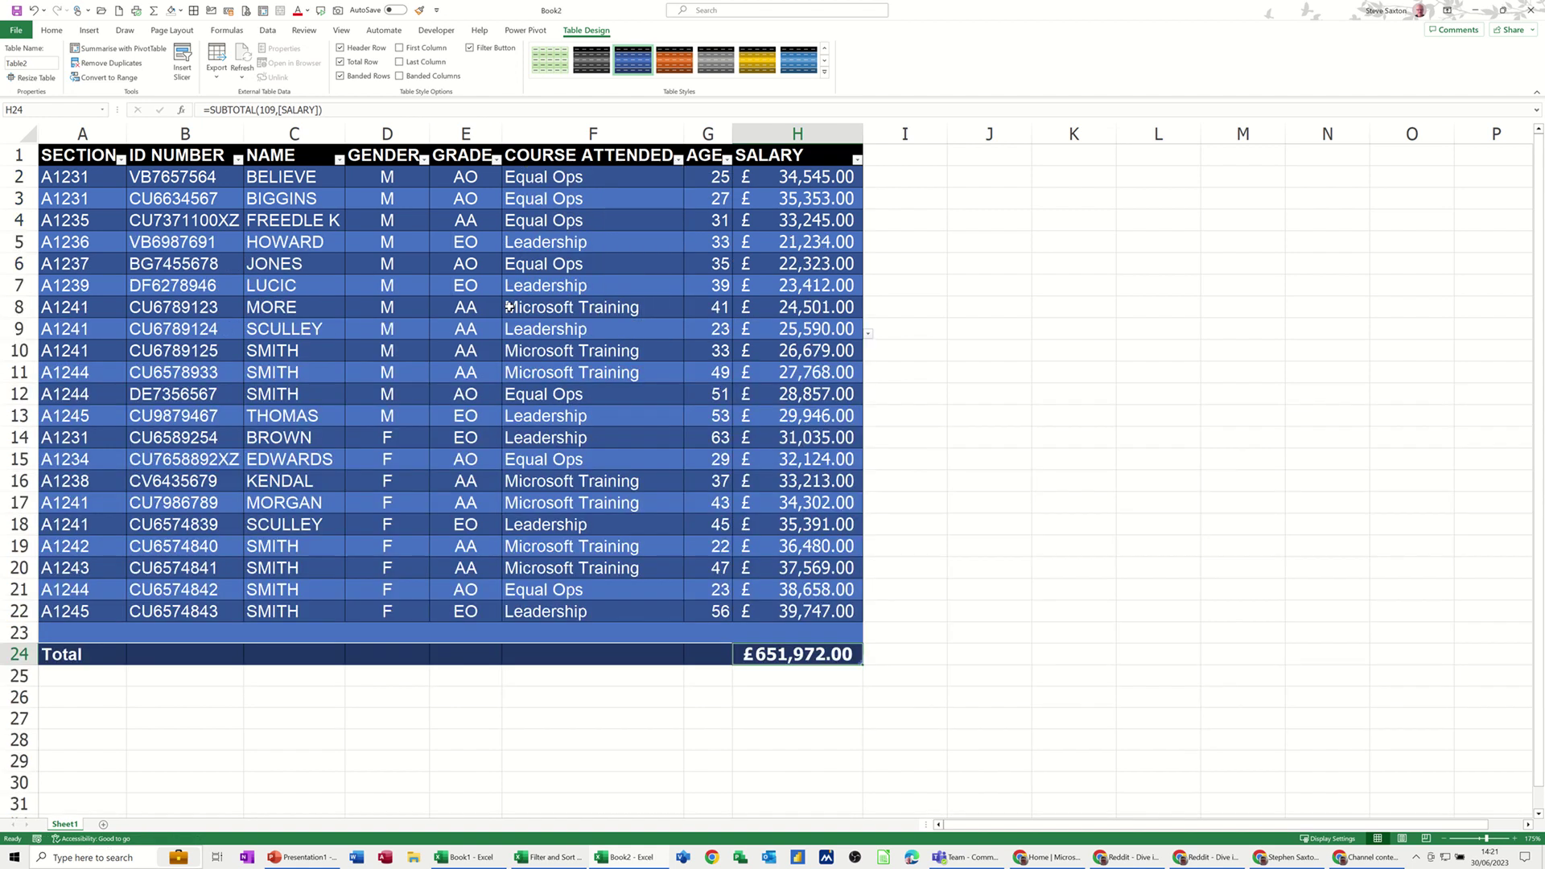
click(424, 161)
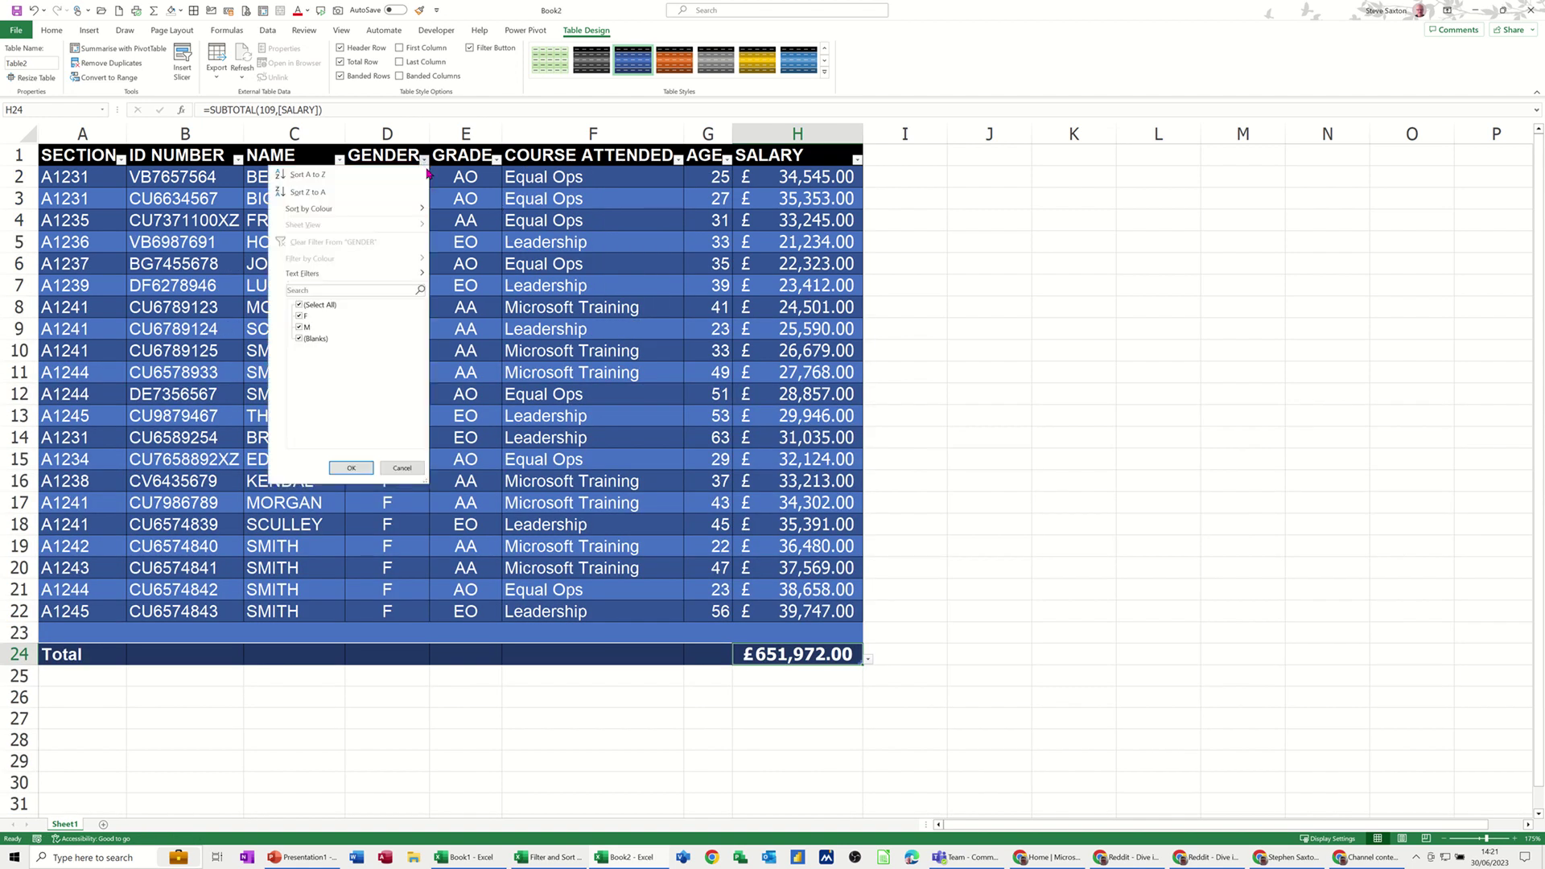
click(299, 328)
click(351, 468)
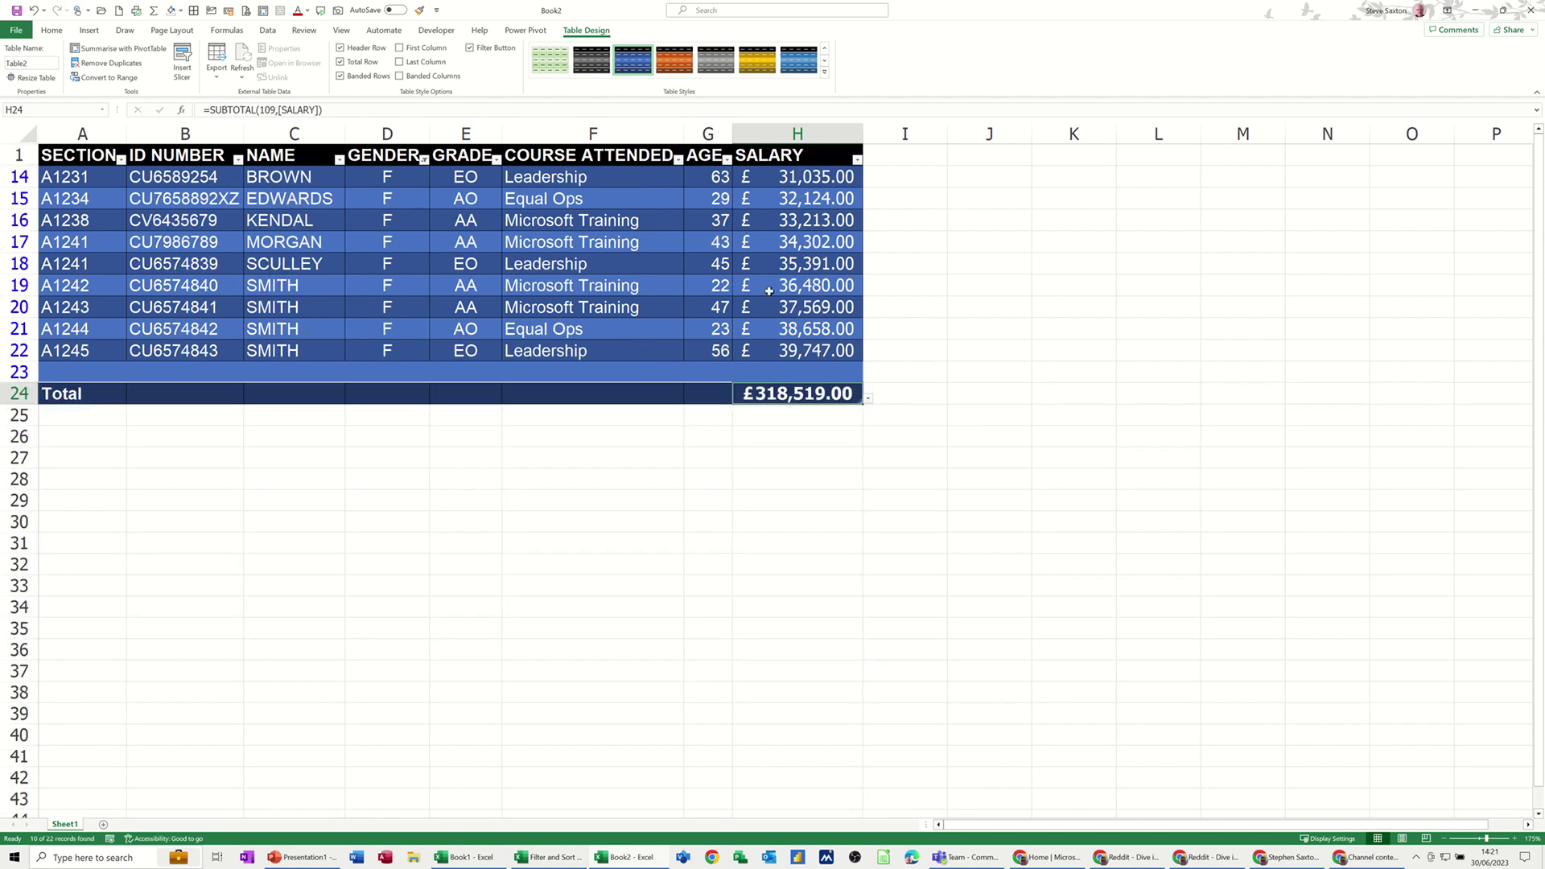